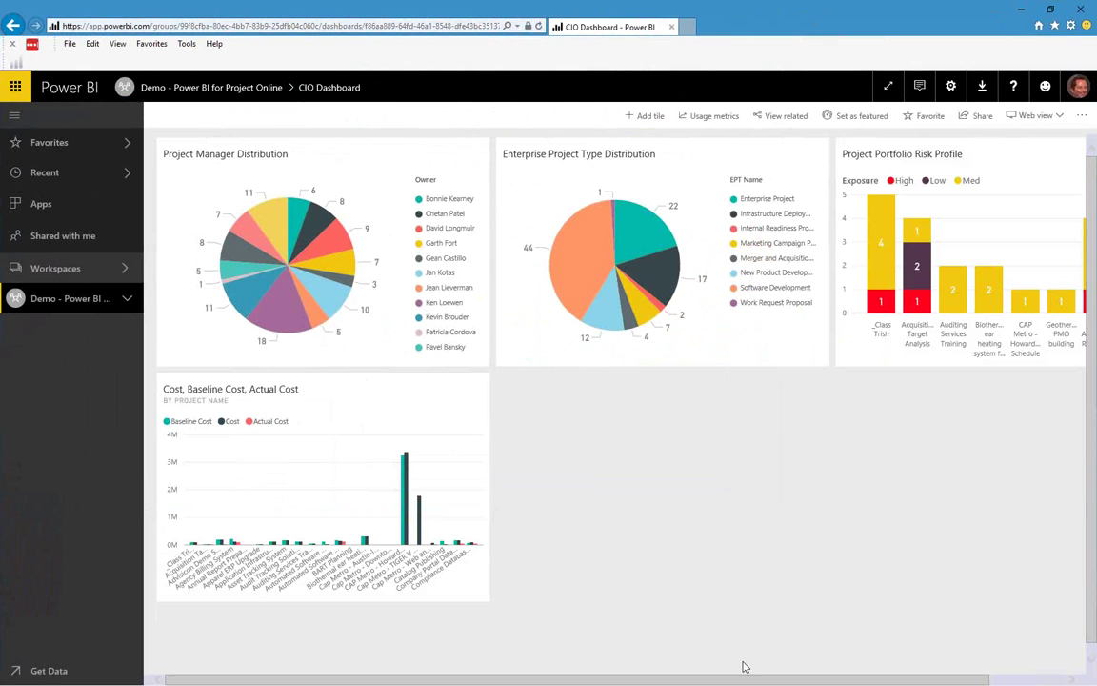
Expand the Demo - Power BI for Project Online workspace and look through its dashboards, reports and datasets.
left_click(127, 300)
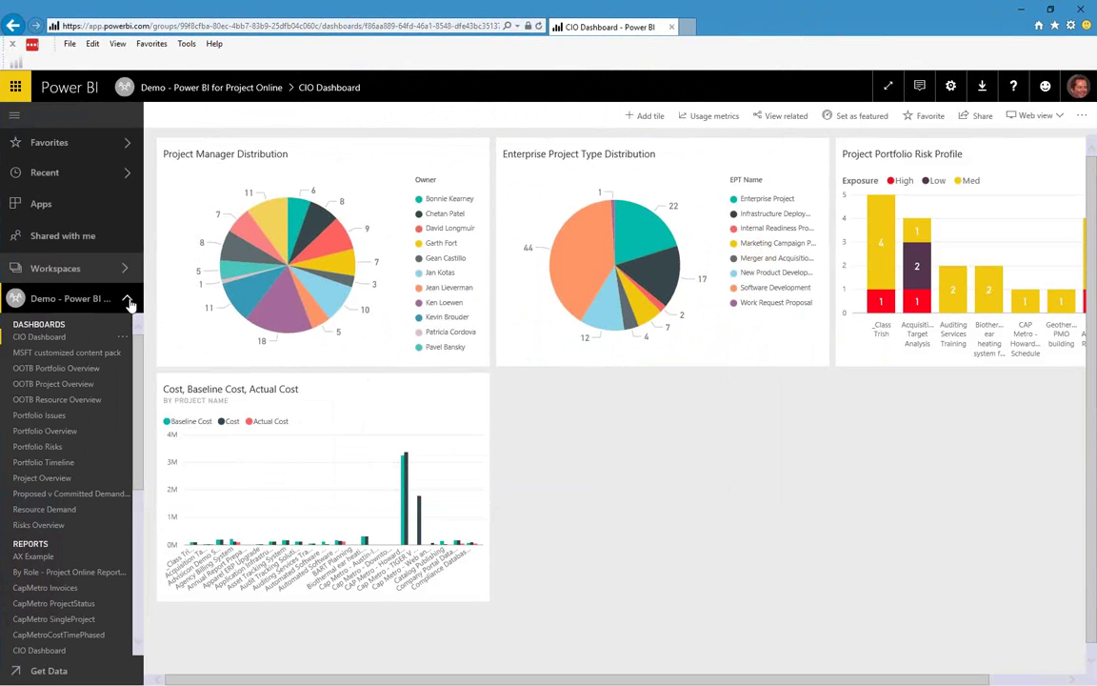
left_click_drag(134, 355, 135, 514)
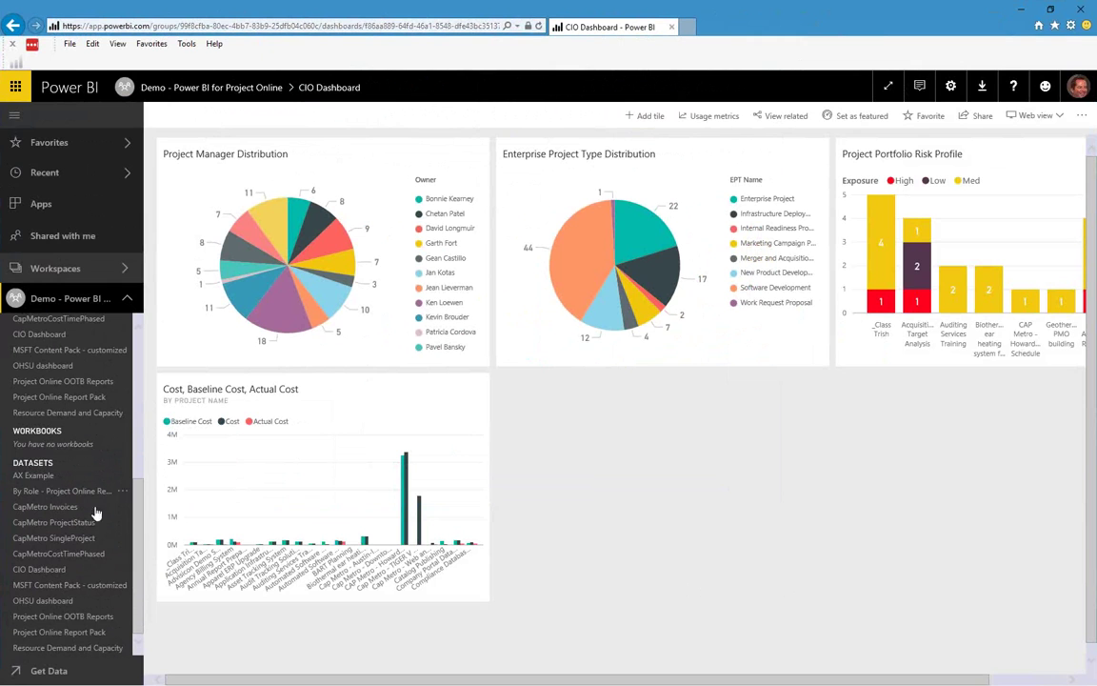
scroll(138, 519, "up", 1)
scroll(138, 519, "up", 3)
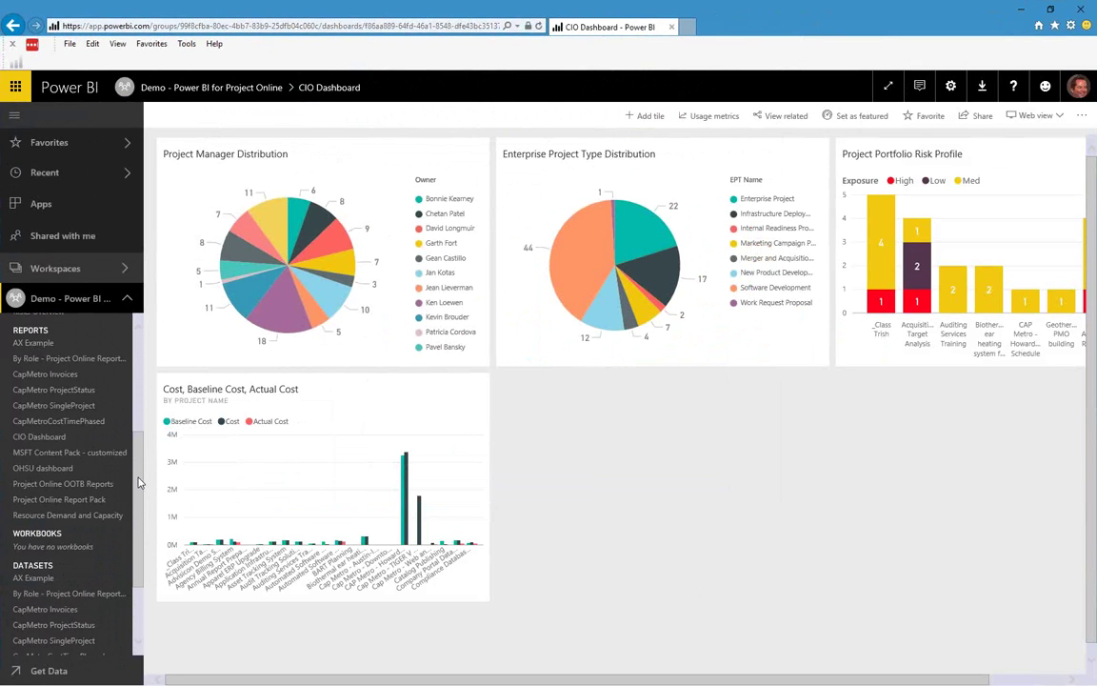
left_click_drag(138, 482, 137, 426)
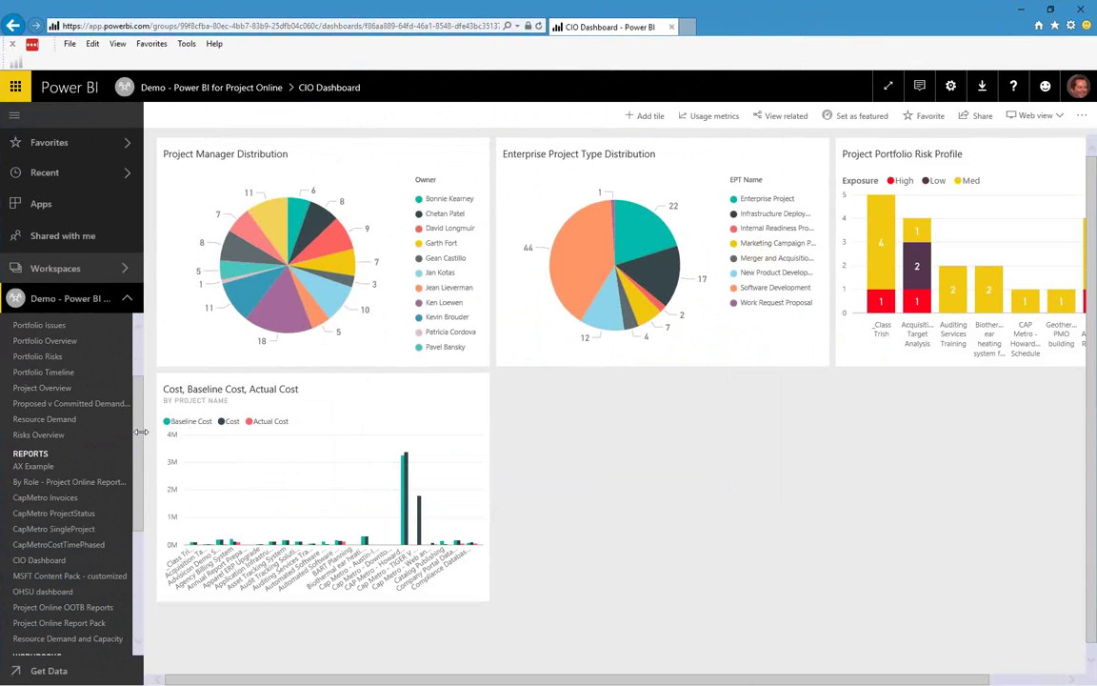
left_click_drag(139, 439, 139, 386)
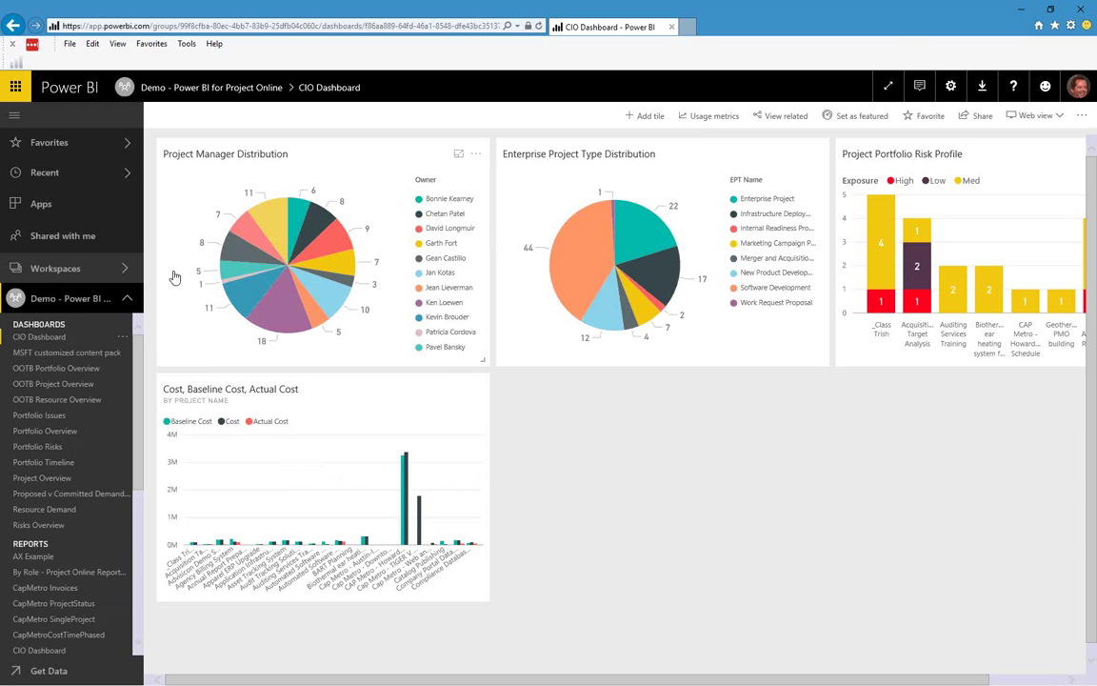
View the reports and datasets related to the CIO Dashboard, and close the related content pane.
left_click(787, 115)
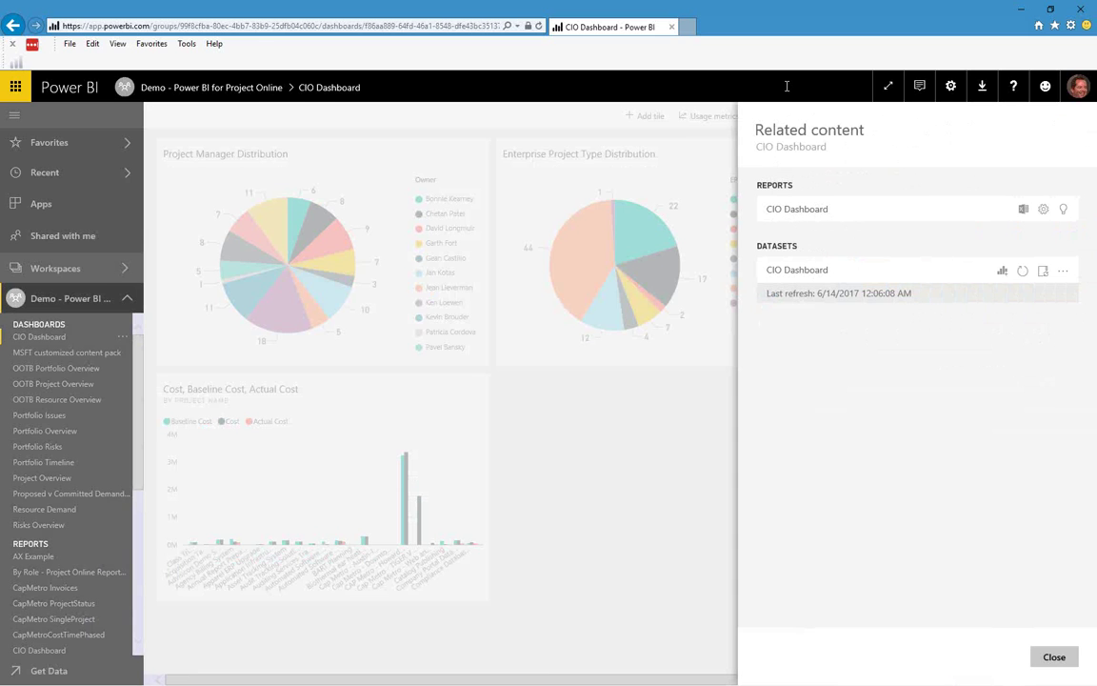
left_click(1054, 657)
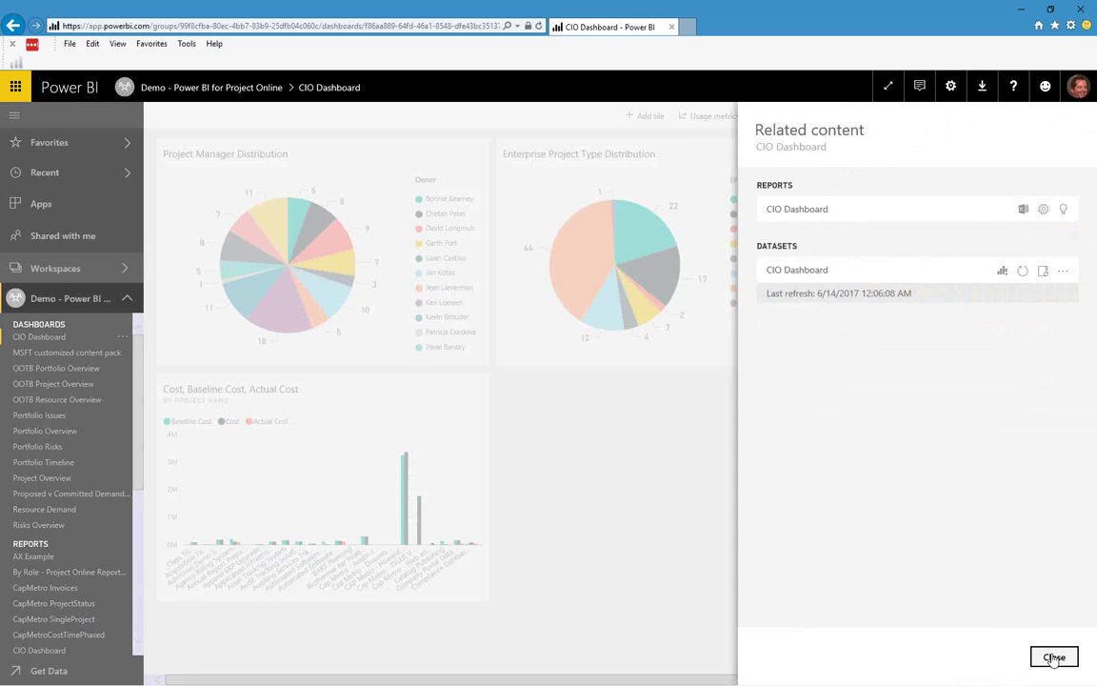
left_click(1055, 657)
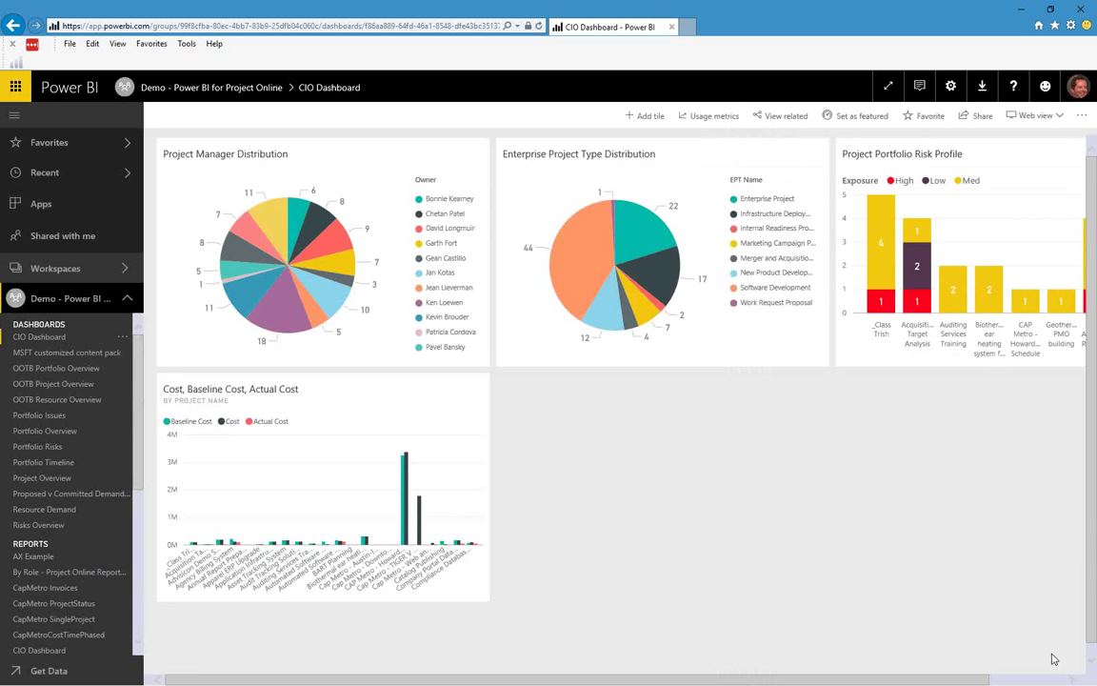
Open the report behind the Project Manager Distribution tile and filter the Projects by PM page to the first manager in the legend.
left_click(321, 153)
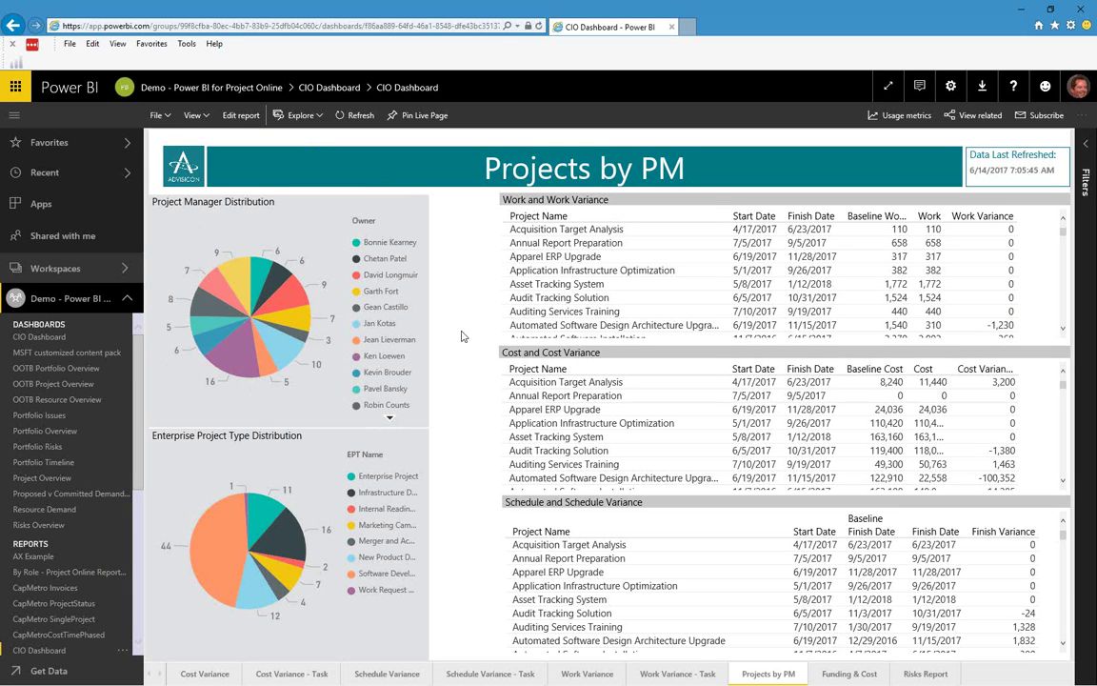
mouse_move(229, 272)
left_click(257, 274)
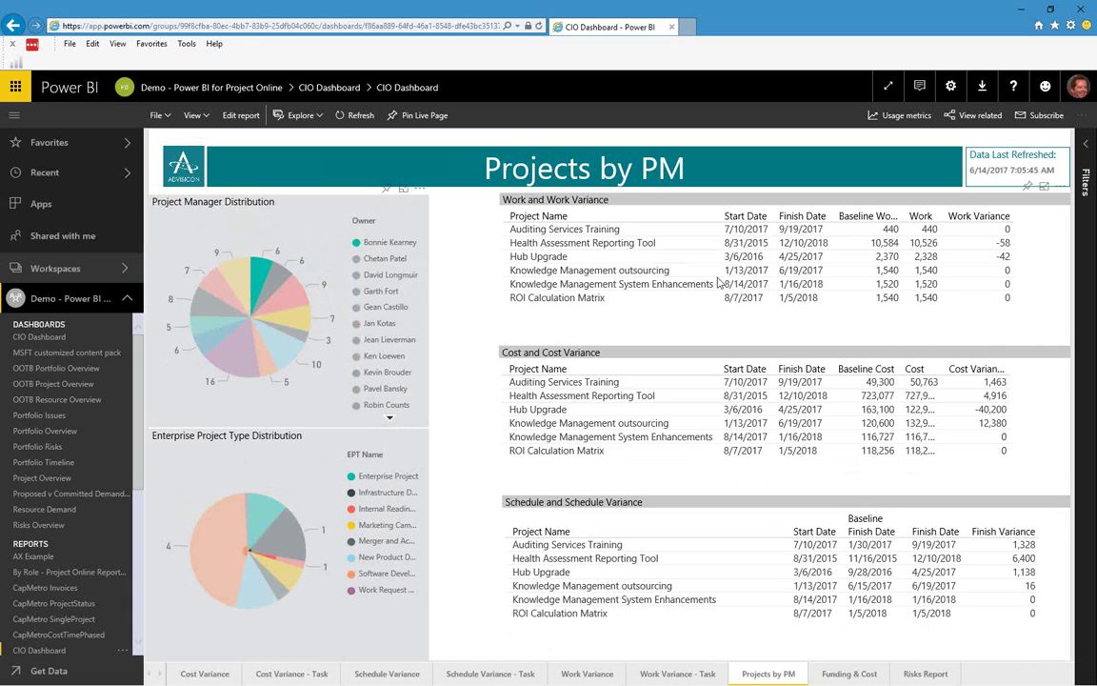
left_click(279, 353)
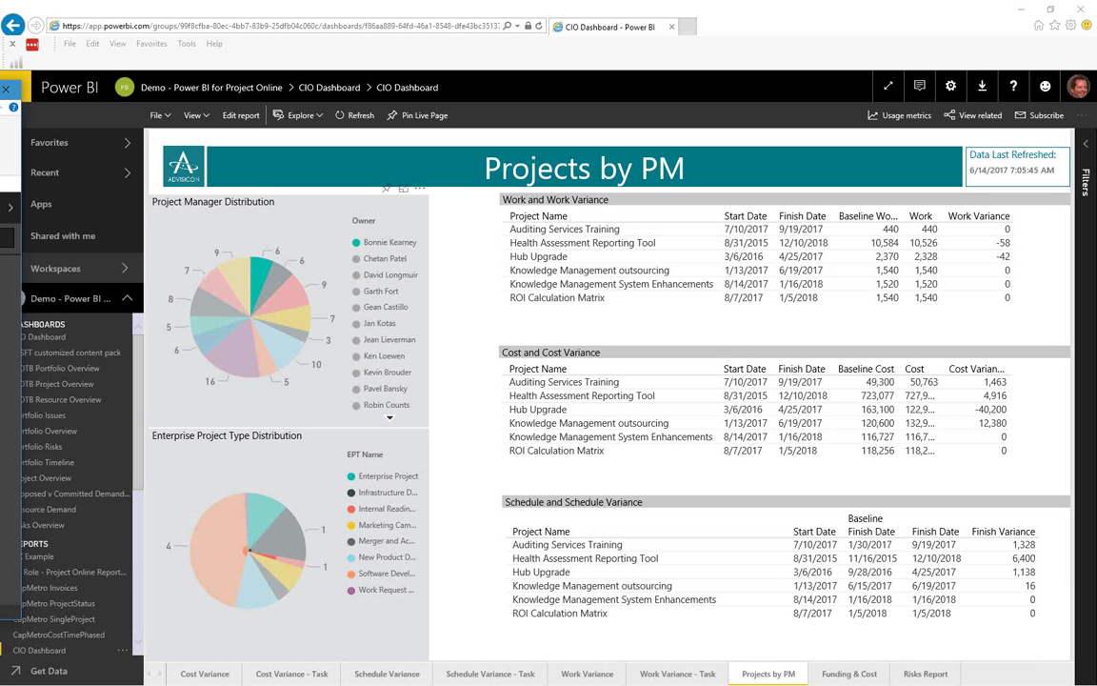
Switch to the WebWed 2017-06-13 working copy in Power BI Desktop and select the TaskWork column chart on the Time Hierarchy page.
left_click_drag(0, 63, 419, 2)
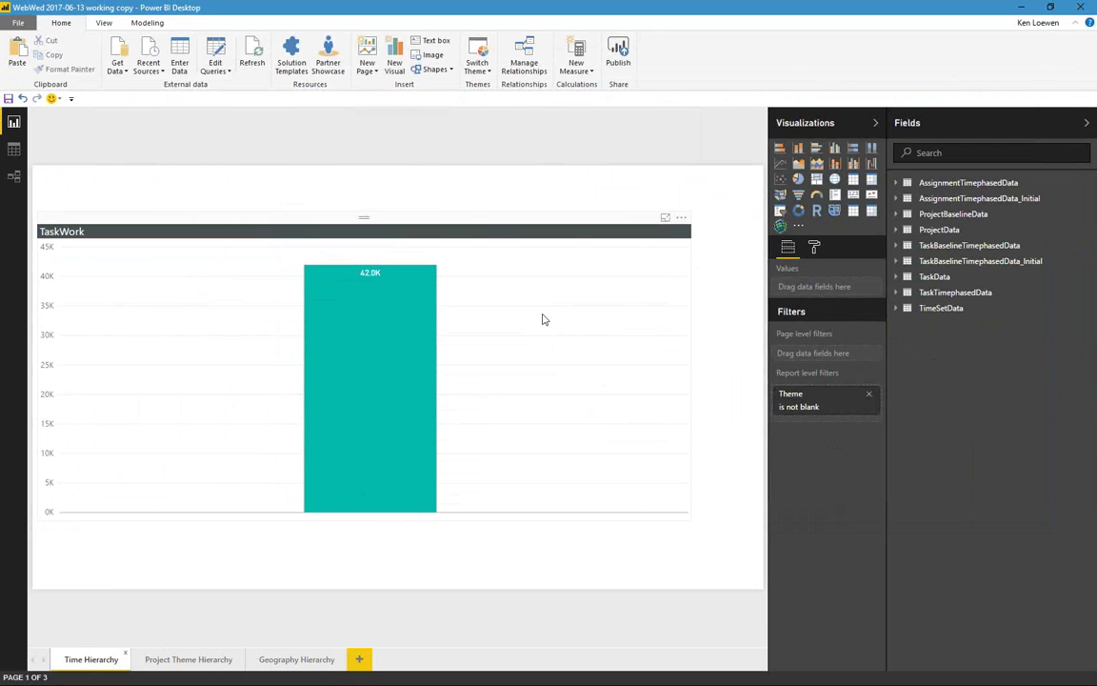
left_click(474, 222)
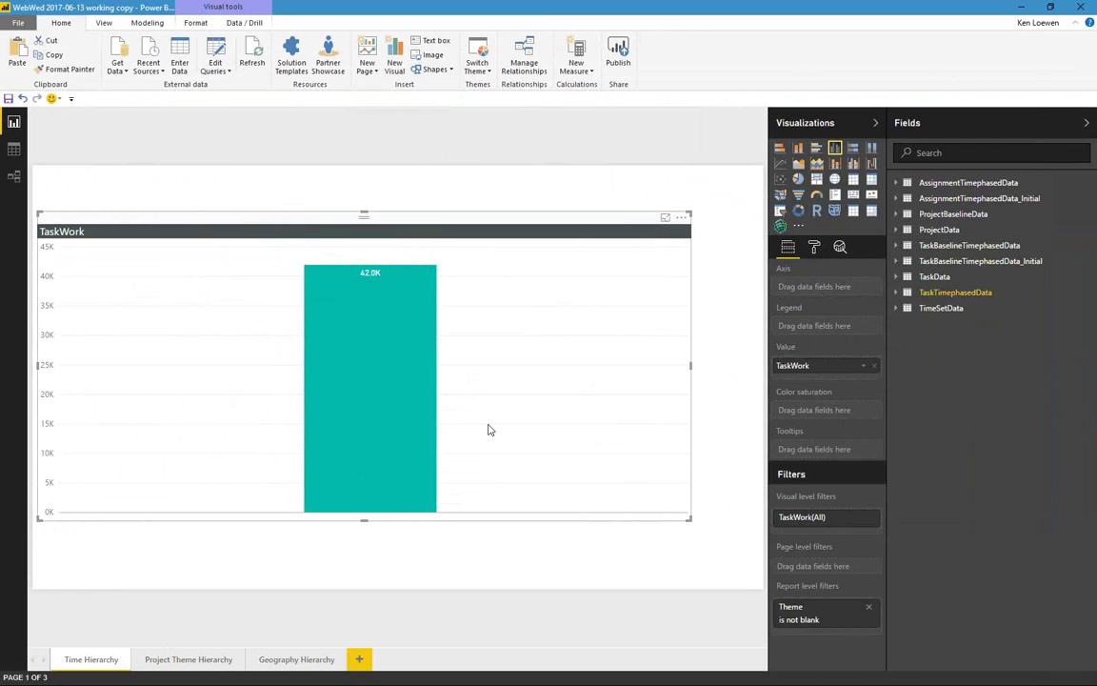
mouse_move(372, 332)
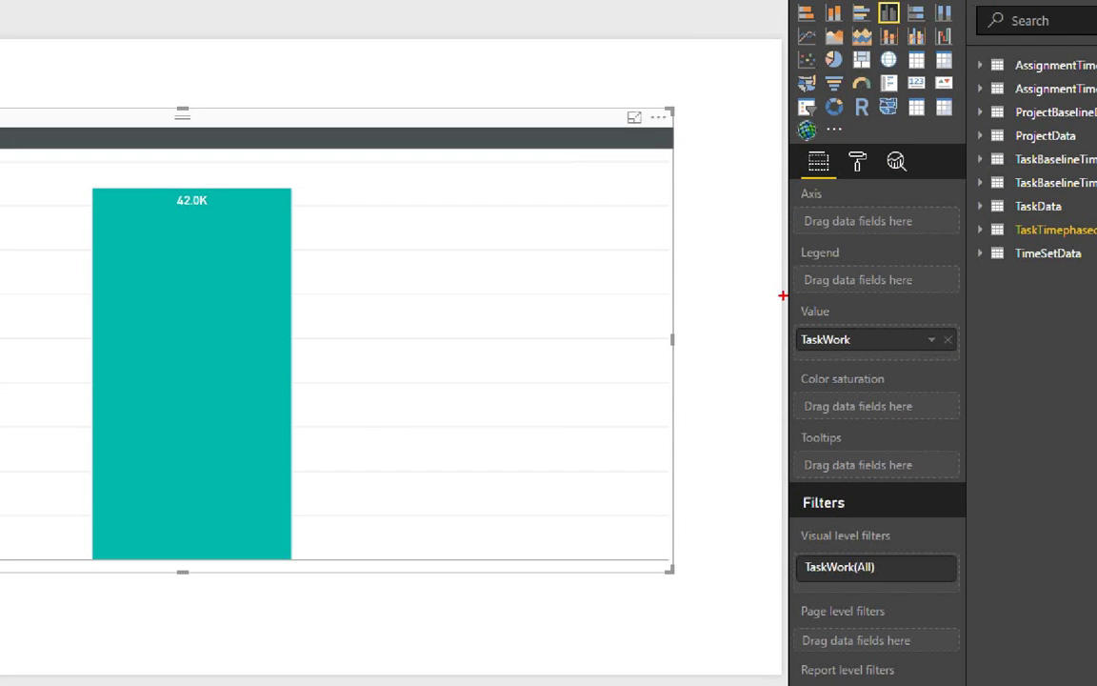
mouse_move(782, 295)
left_mouse_down()
mouse_move(857, 335)
mouse_move(974, 364)
left_mouse_up()
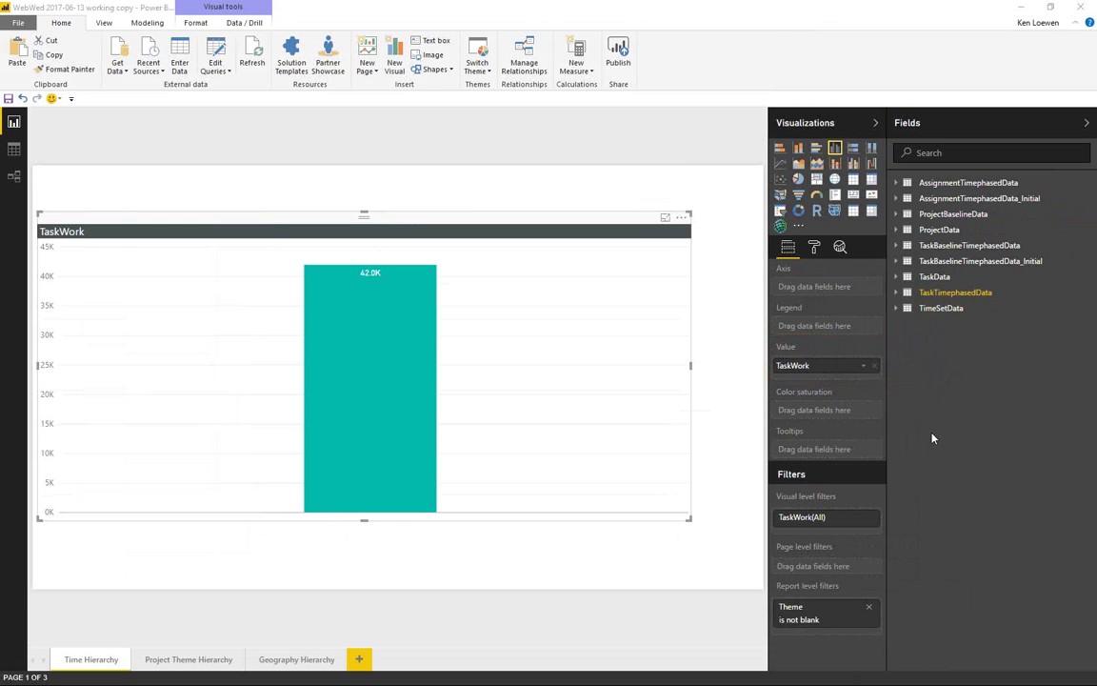
Add the TimeByDay field from the TimeSetData table to the TaskWork chart's axis as a date hierarchy.
left_click(896, 309)
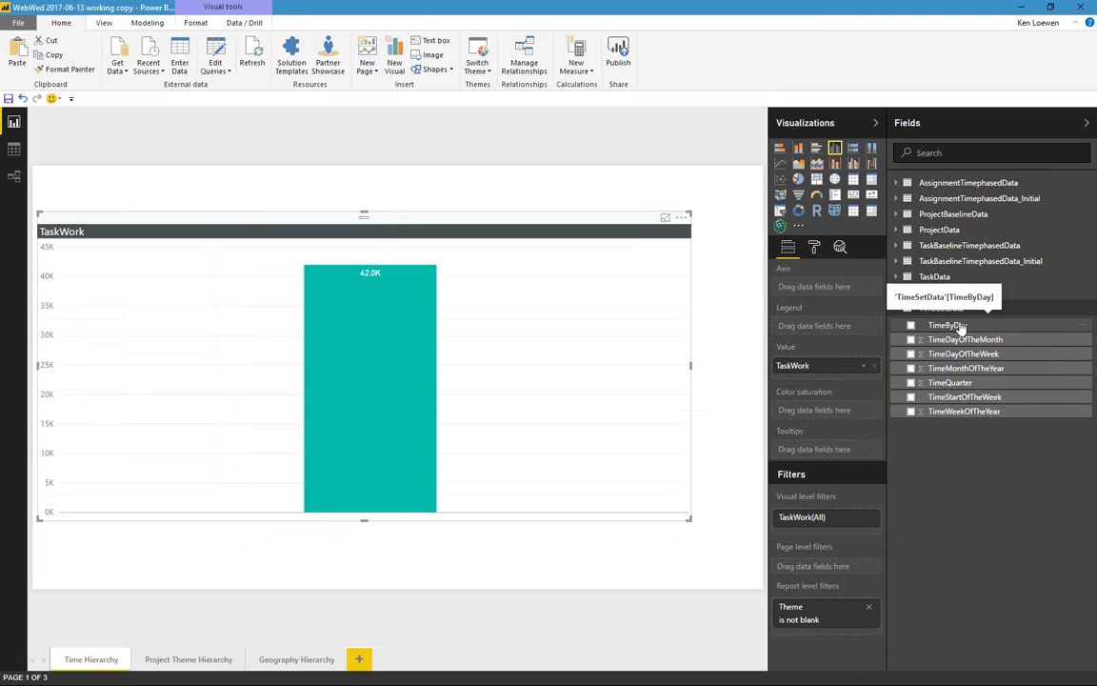
left_click_drag(960, 325, 846, 288)
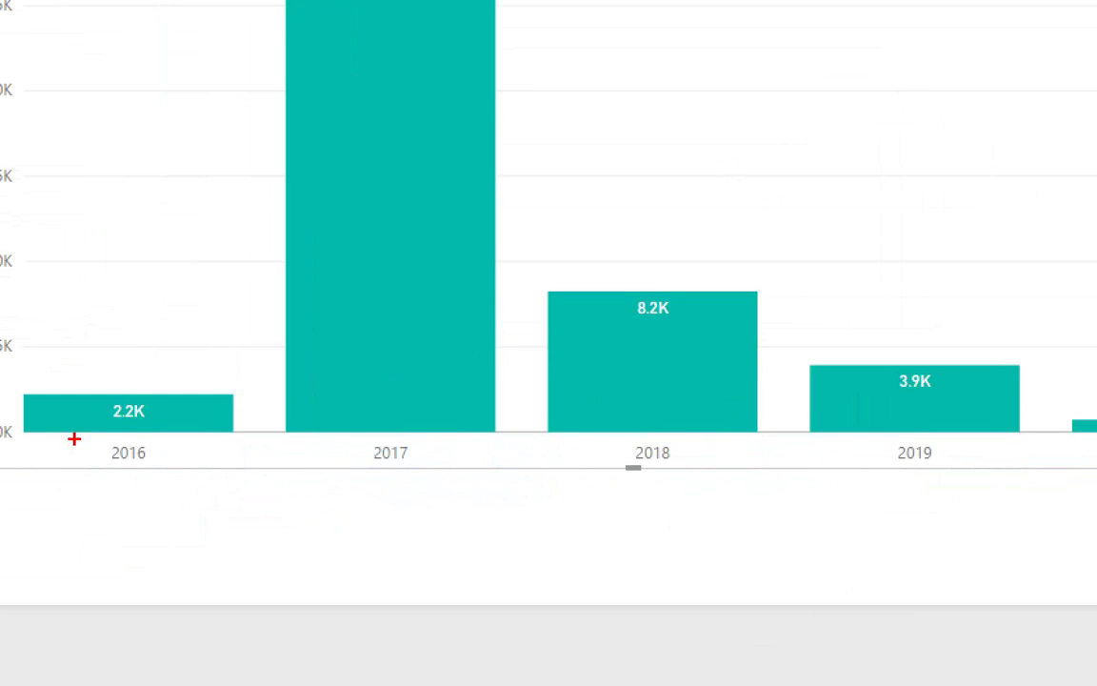
mouse_move(74, 431)
left_mouse_down()
mouse_move(421, 451)
mouse_move(1009, 456)
mouse_move(1094, 468)
left_mouse_up()
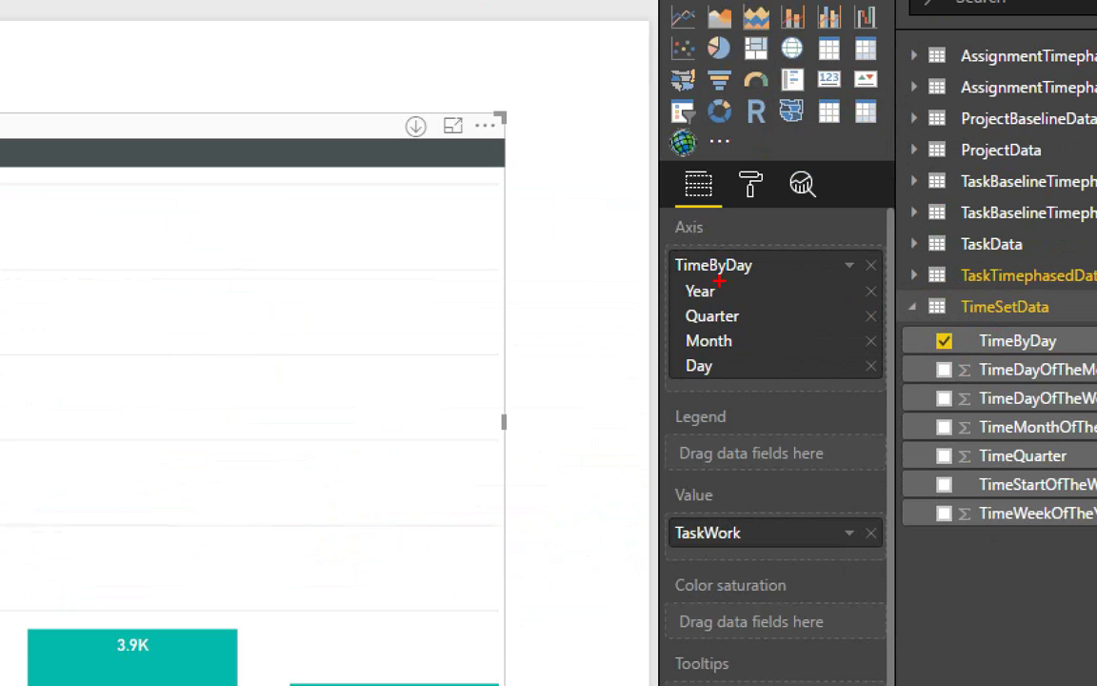
left_click_drag(673, 273, 893, 387)
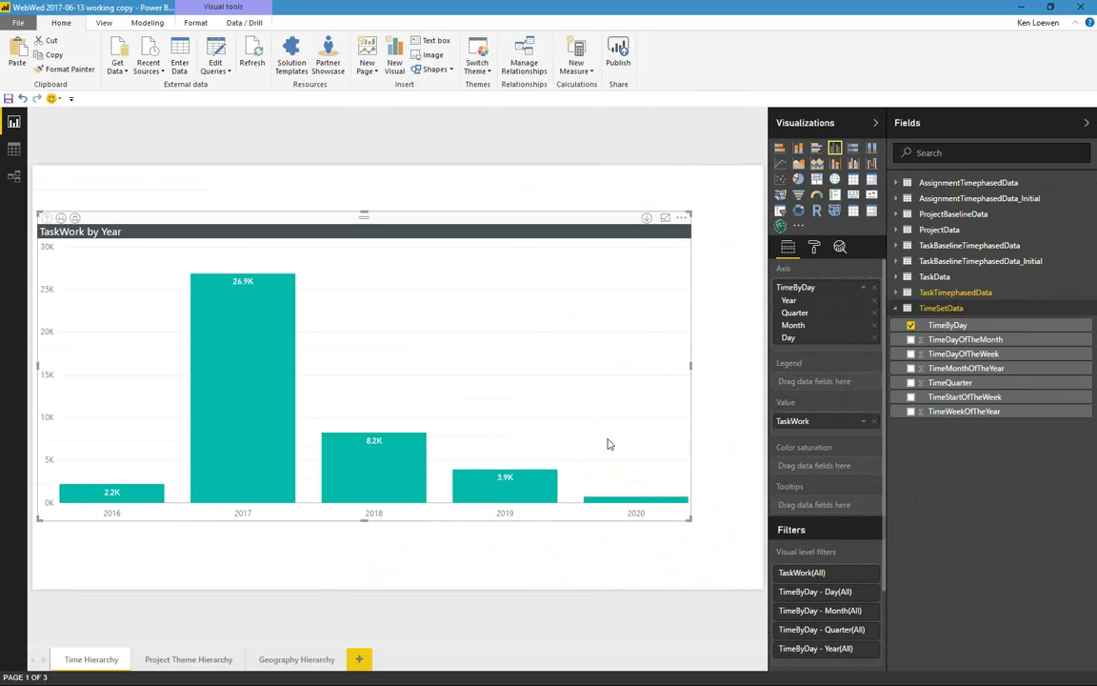
Turn on drill-down mode for the TaskWork chart and drill into 2017, Qtr 3 and September to show daily work.
left_click(647, 219)
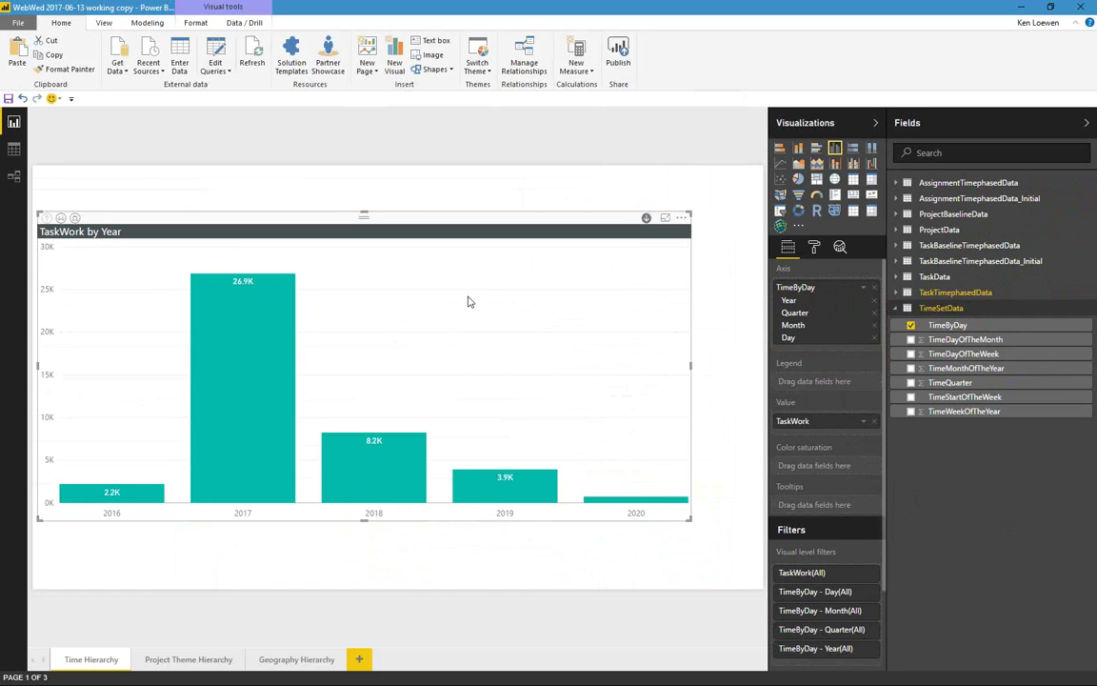
mouse_move(237, 378)
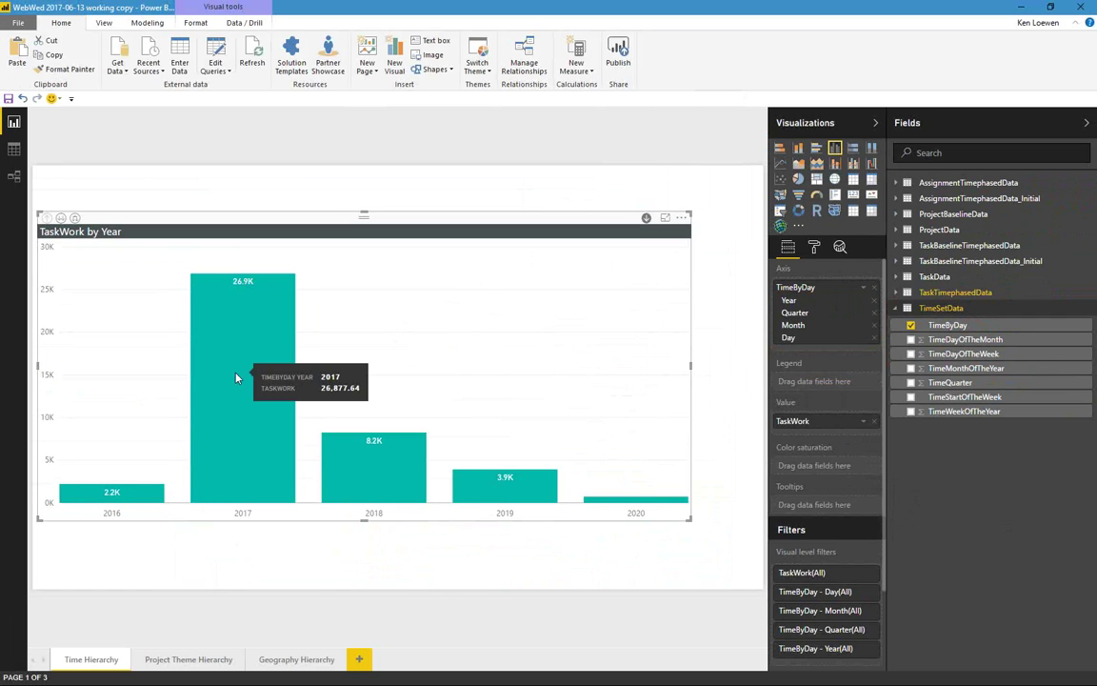
left_click(238, 378)
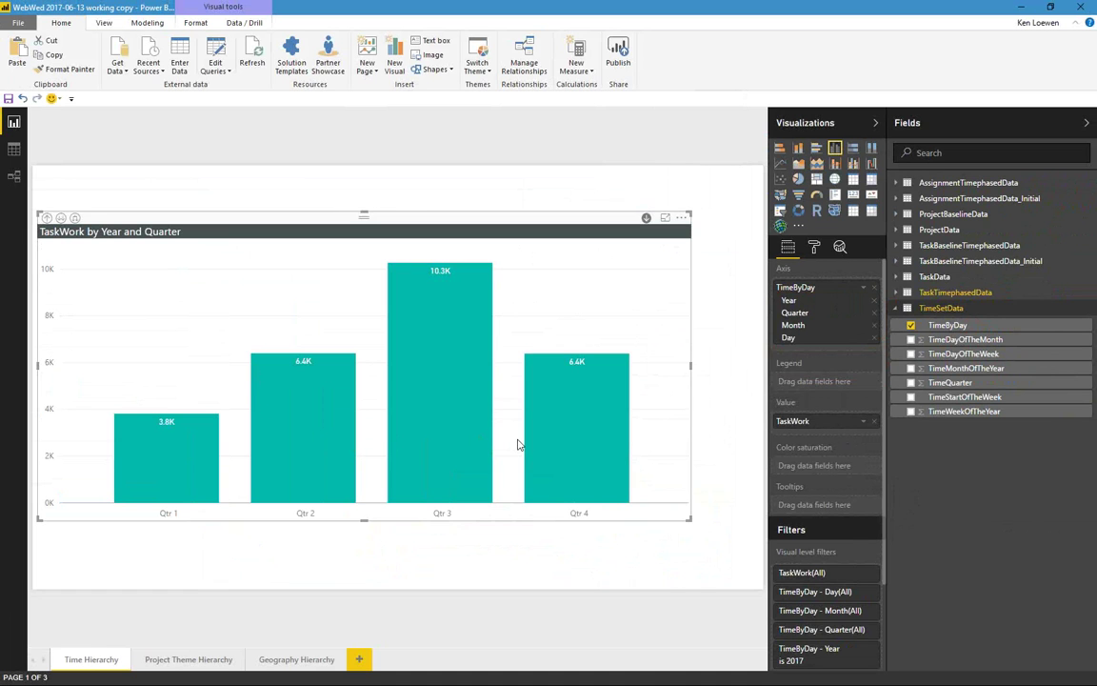
left_click(444, 379)
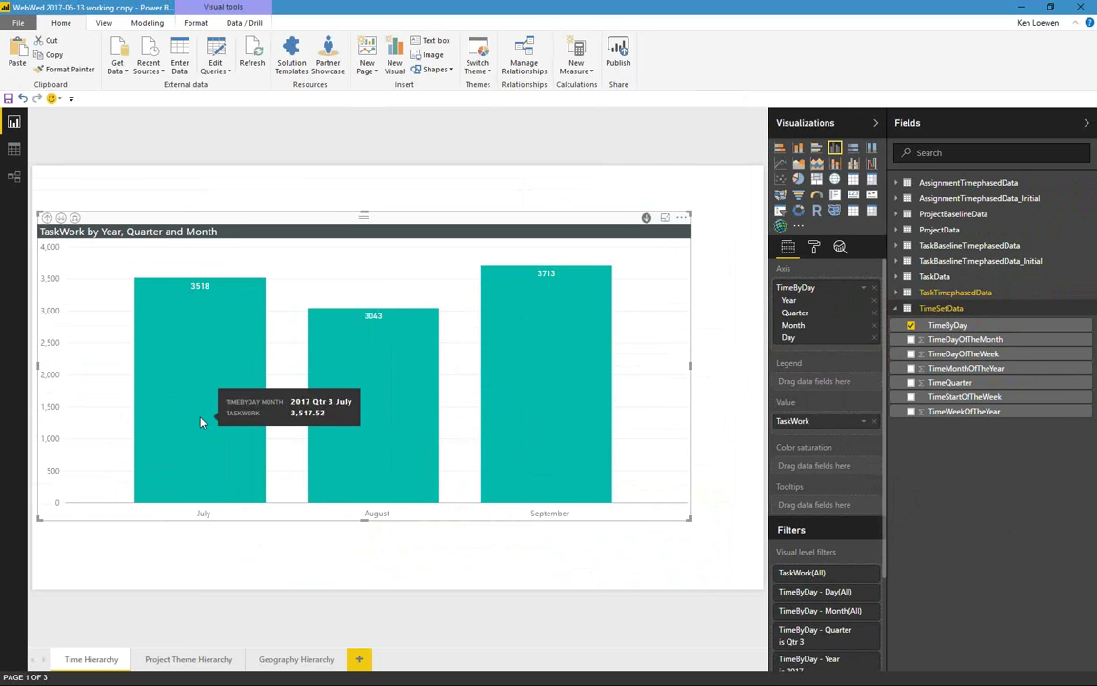
mouse_move(493, 422)
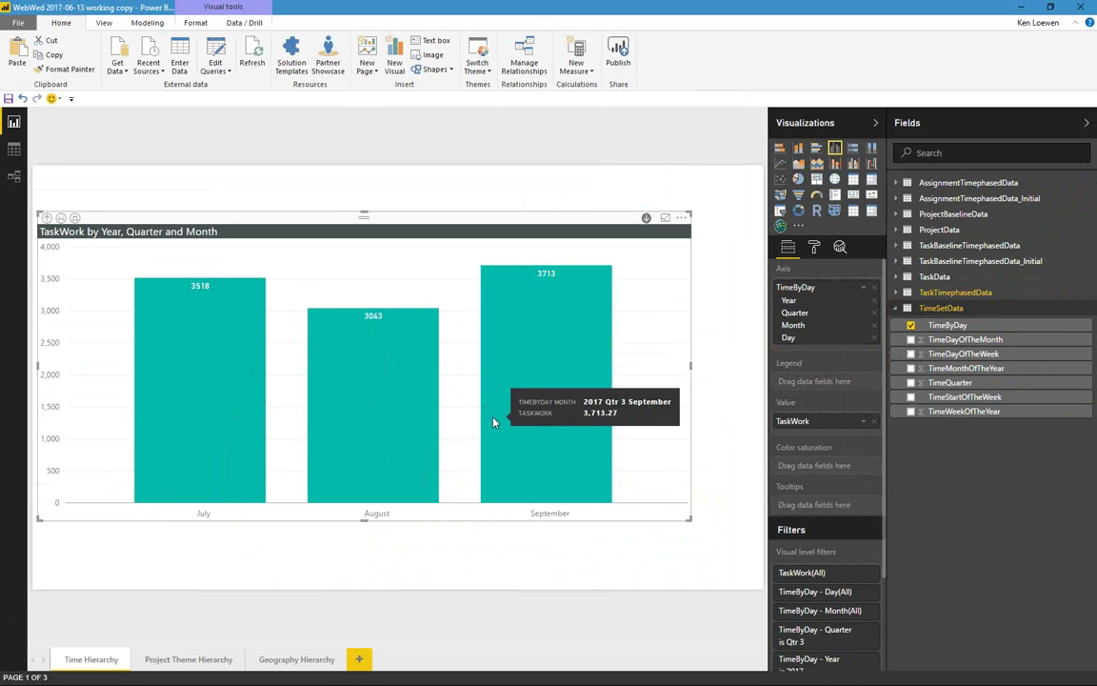
left_click(507, 419)
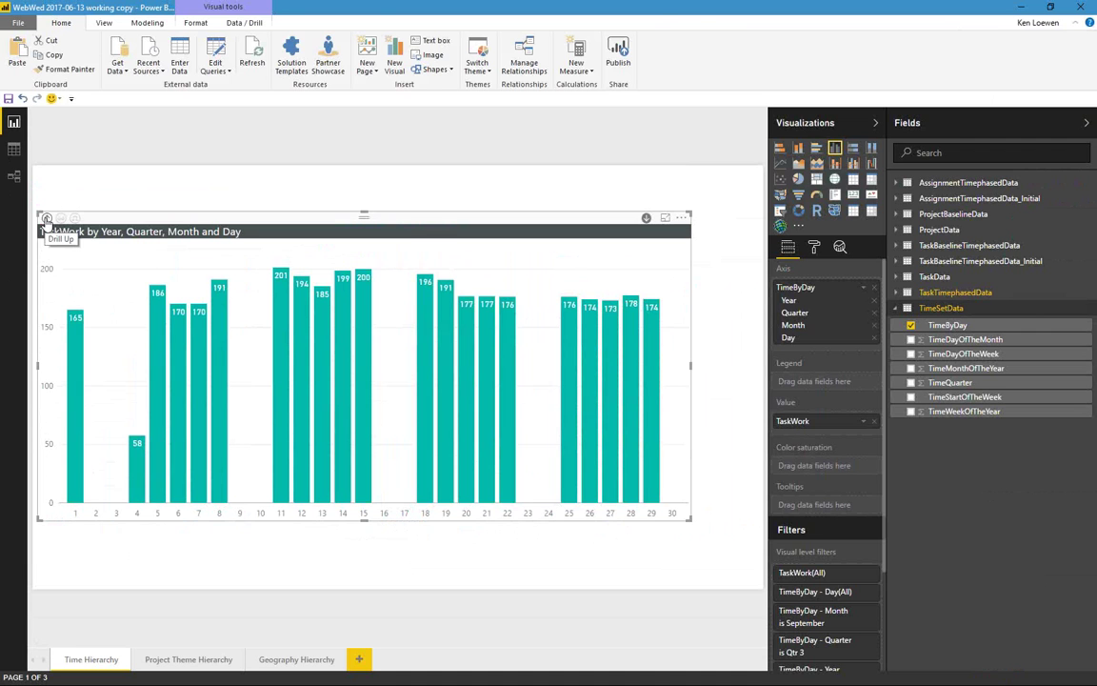
Drill the TaskWork chart up from the September days through months and quarters to the year level.
left_click(45, 218)
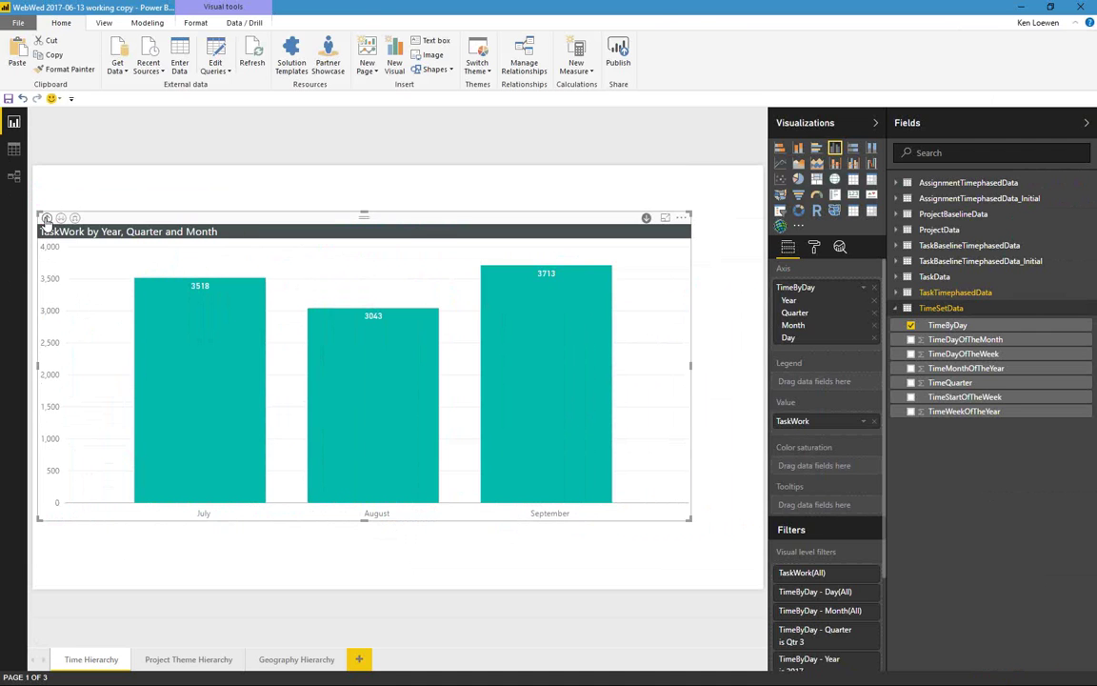
left_click(46, 219)
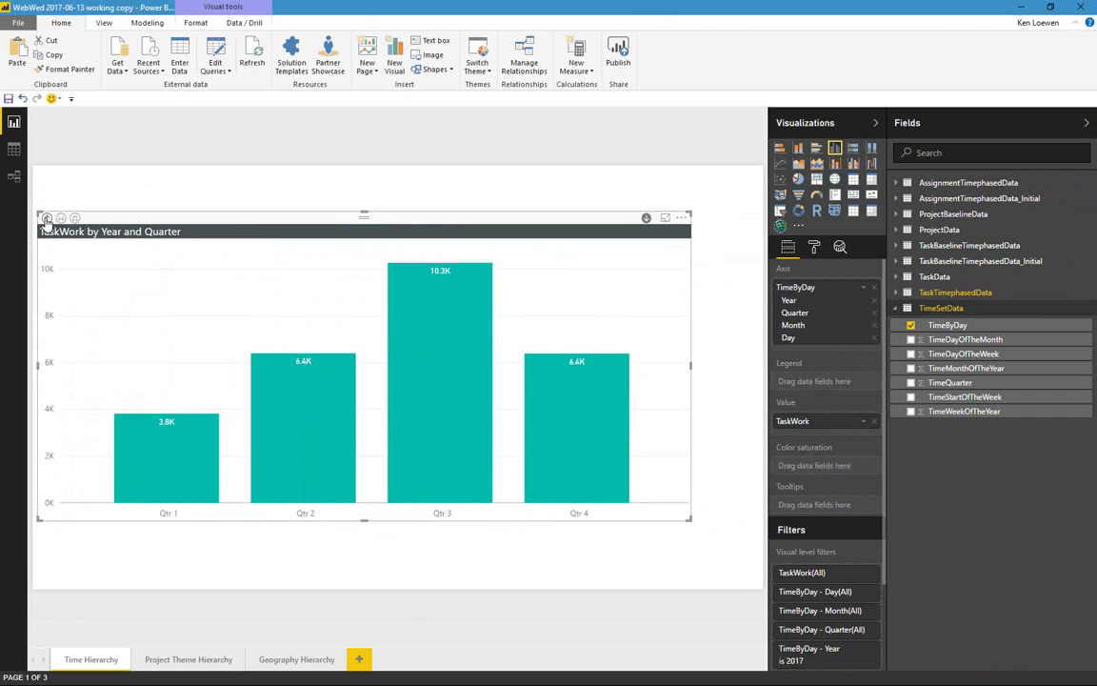
left_click(46, 218)
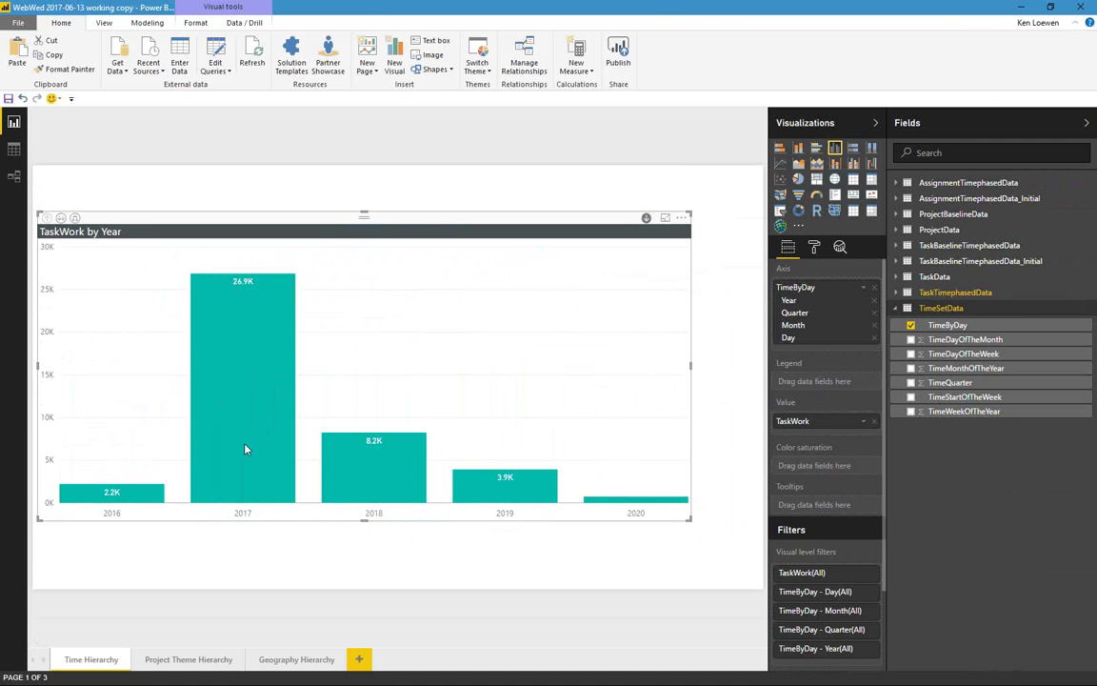
Move the whole TaskWork chart down the hierarchy from years to combined quarters, months and days.
mouse_move(240, 426)
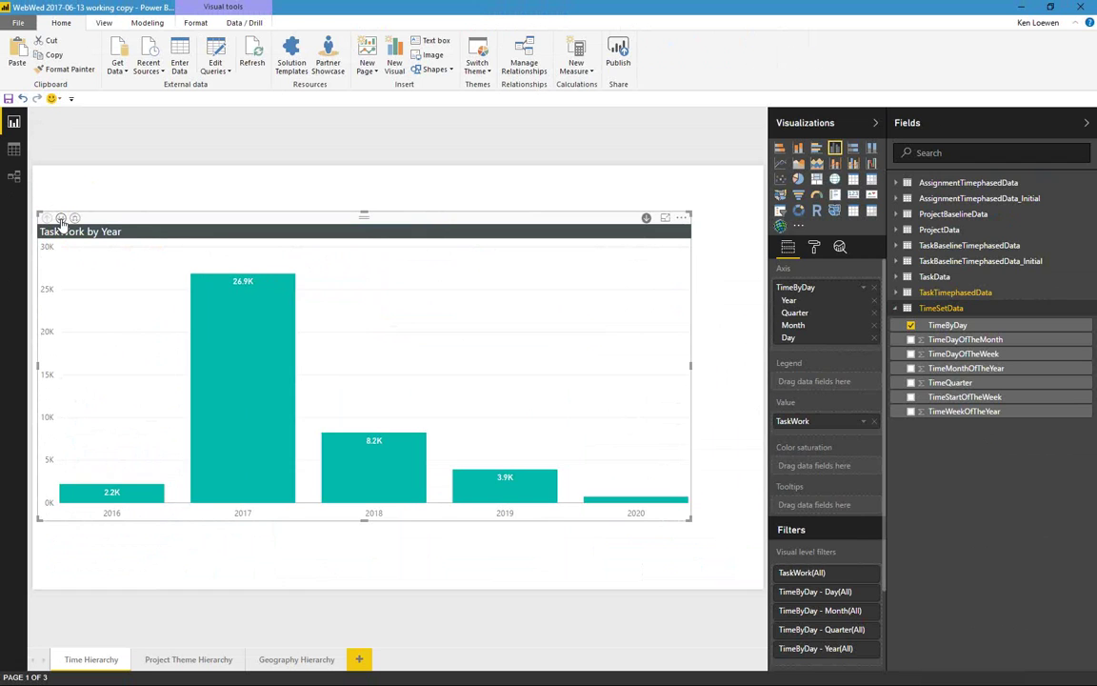
left_click(61, 218)
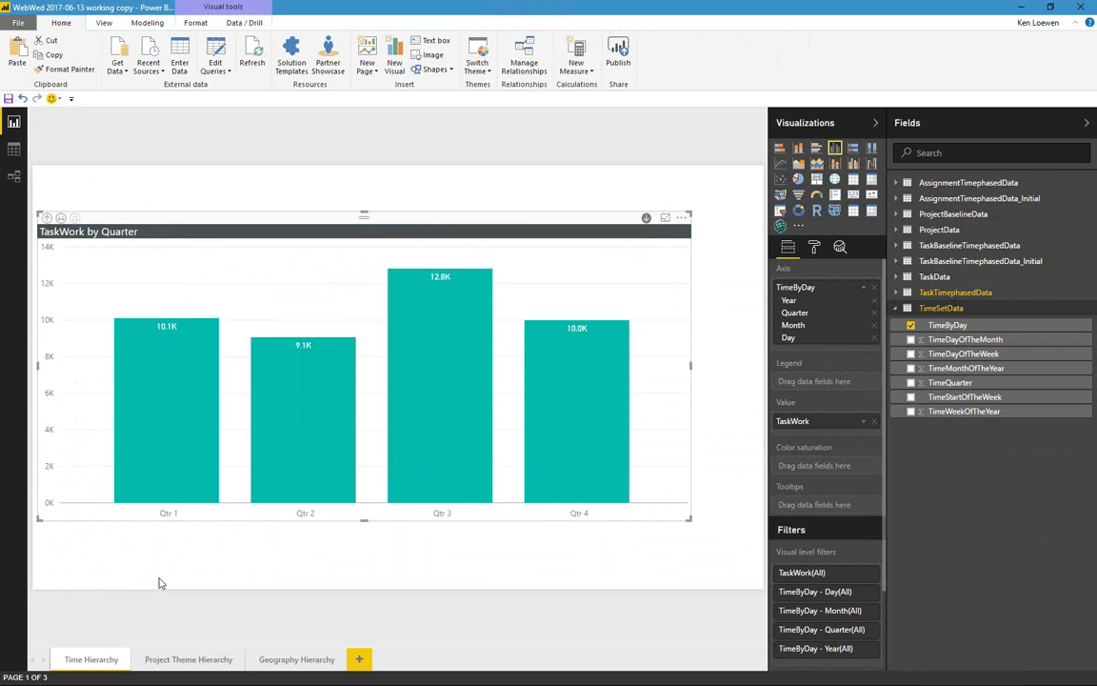
mouse_move(322, 454)
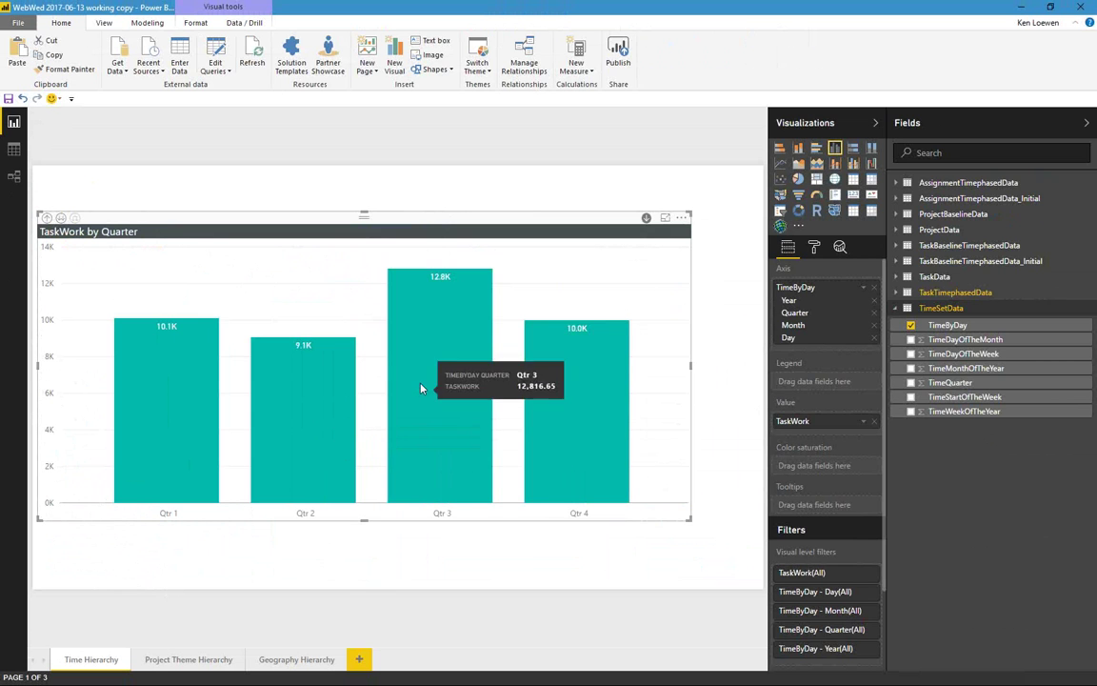
mouse_move(544, 416)
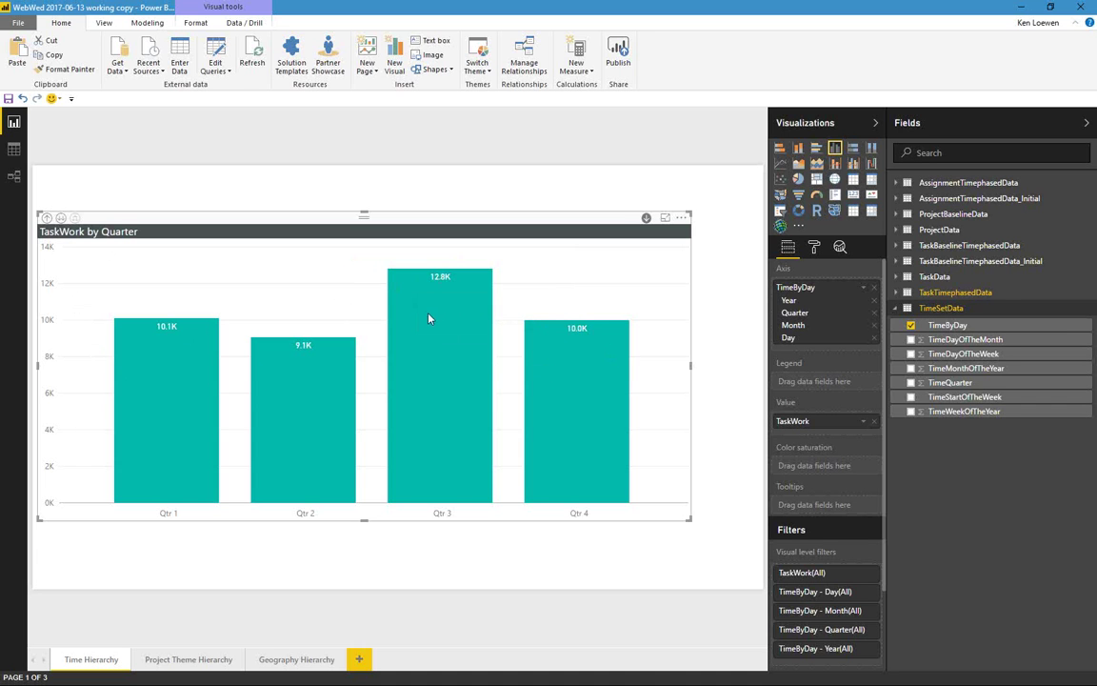
mouse_move(426, 320)
left_click(61, 218)
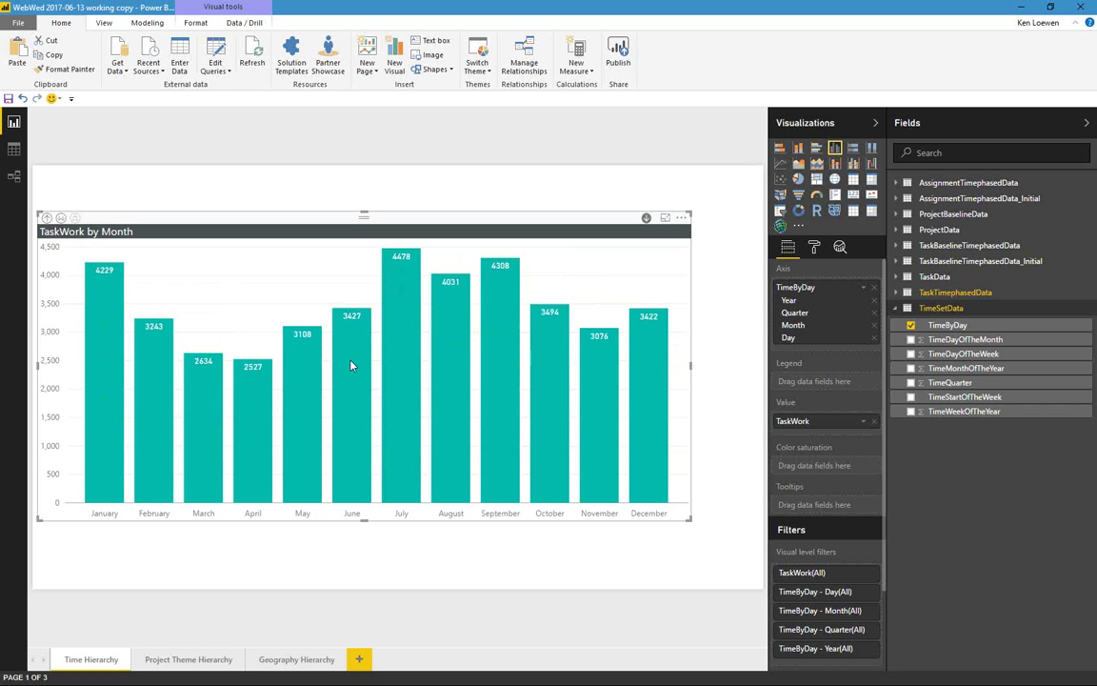
left_click(61, 218)
mouse_move(88, 422)
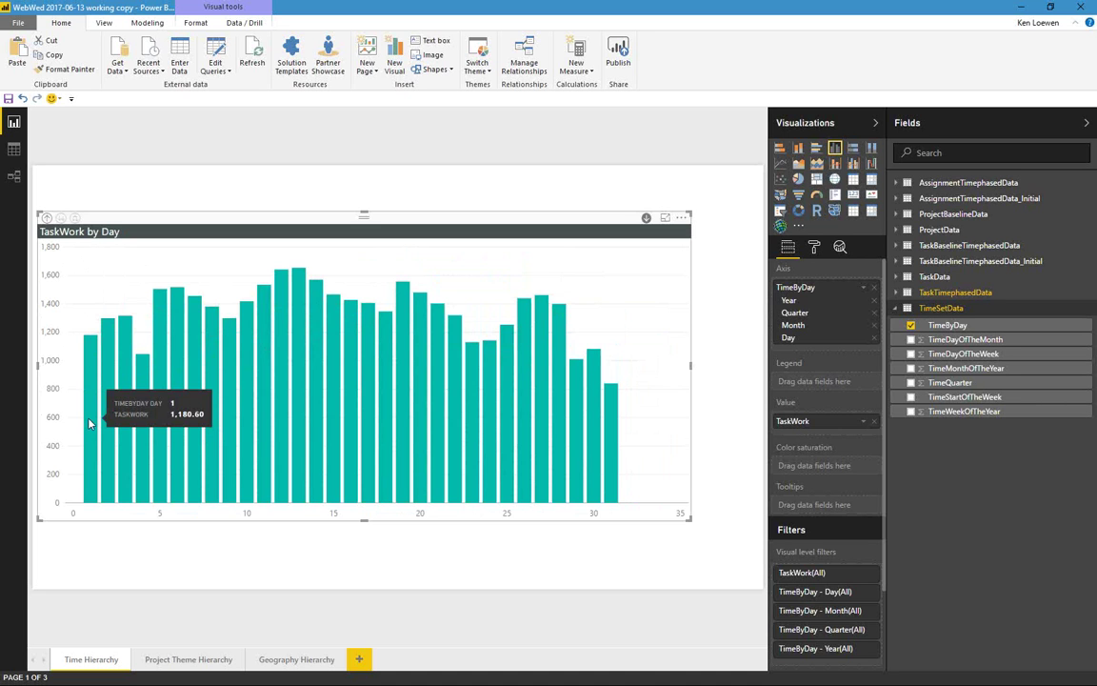
Drill the TaskWork chart back up from the combined days to the year level.
left_click(45, 218)
left_click(46, 218)
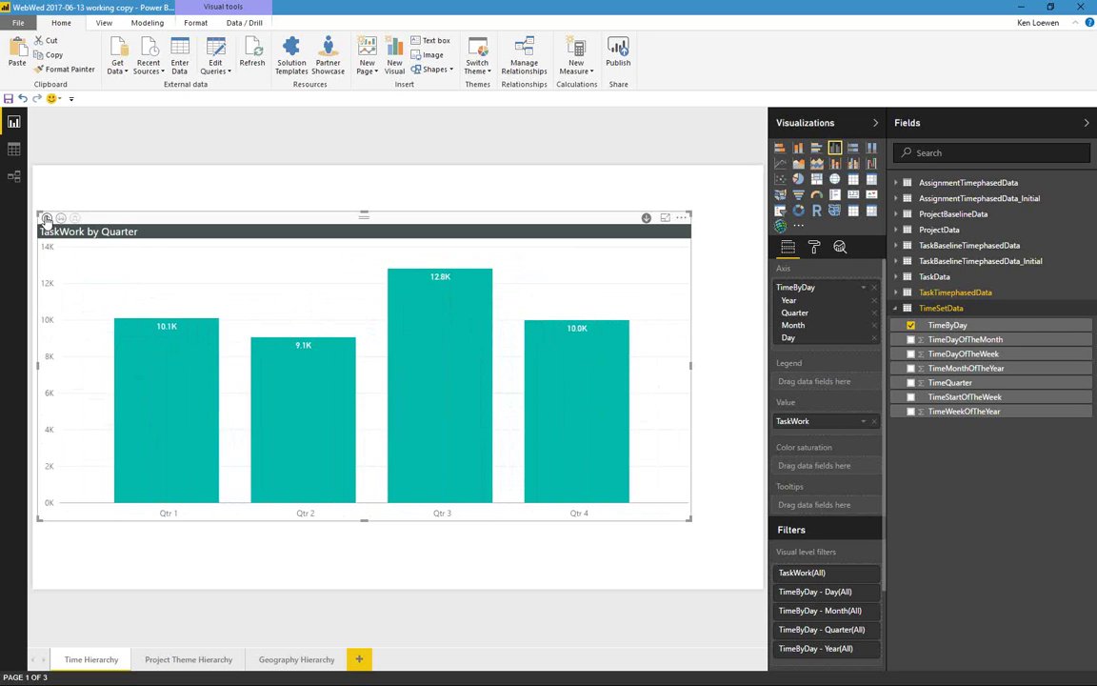
left_click(45, 218)
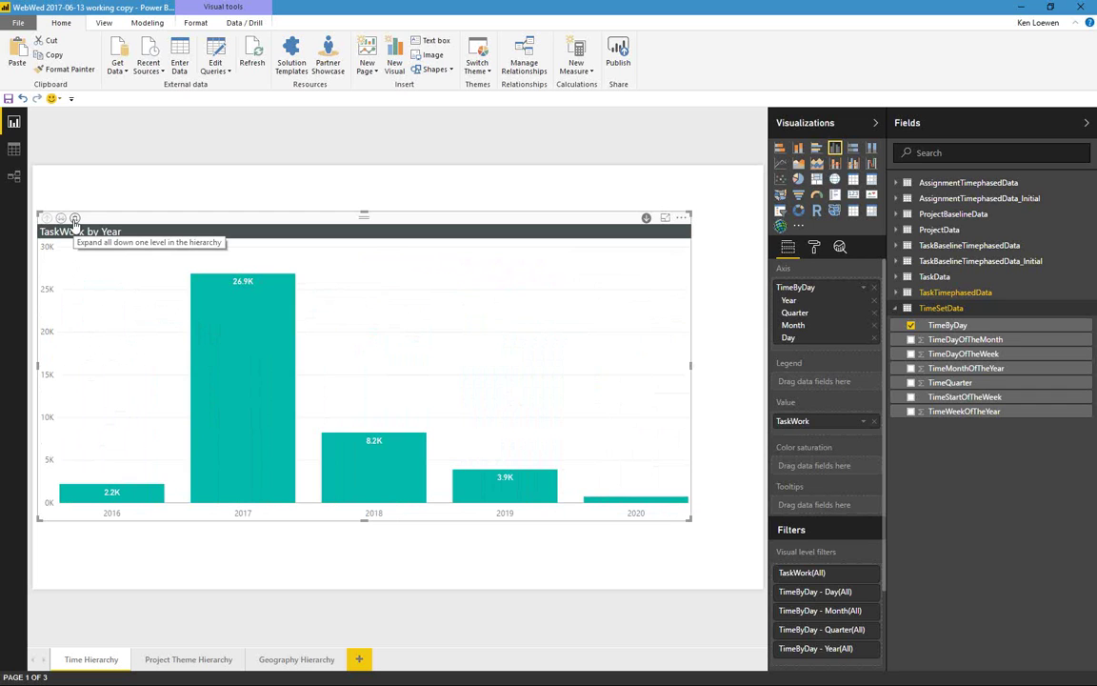
Expand the TaskWork chart level by level to year, quarter, month and day, and browse along the daily columns.
left_click(75, 218)
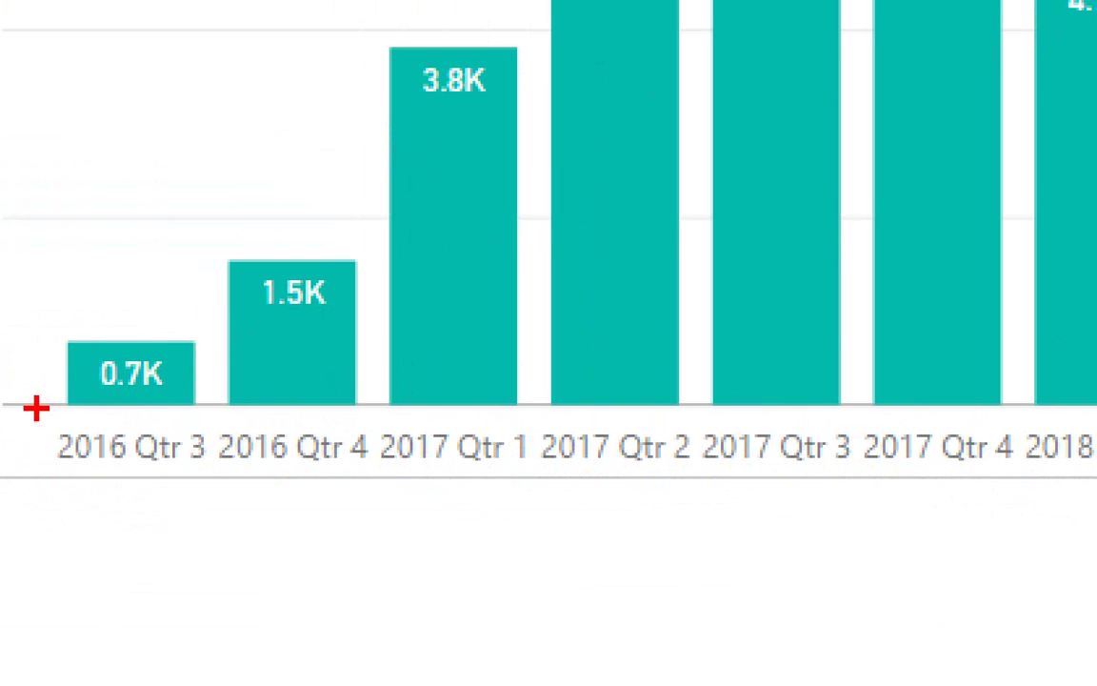
left_click_drag(48, 429, 212, 480)
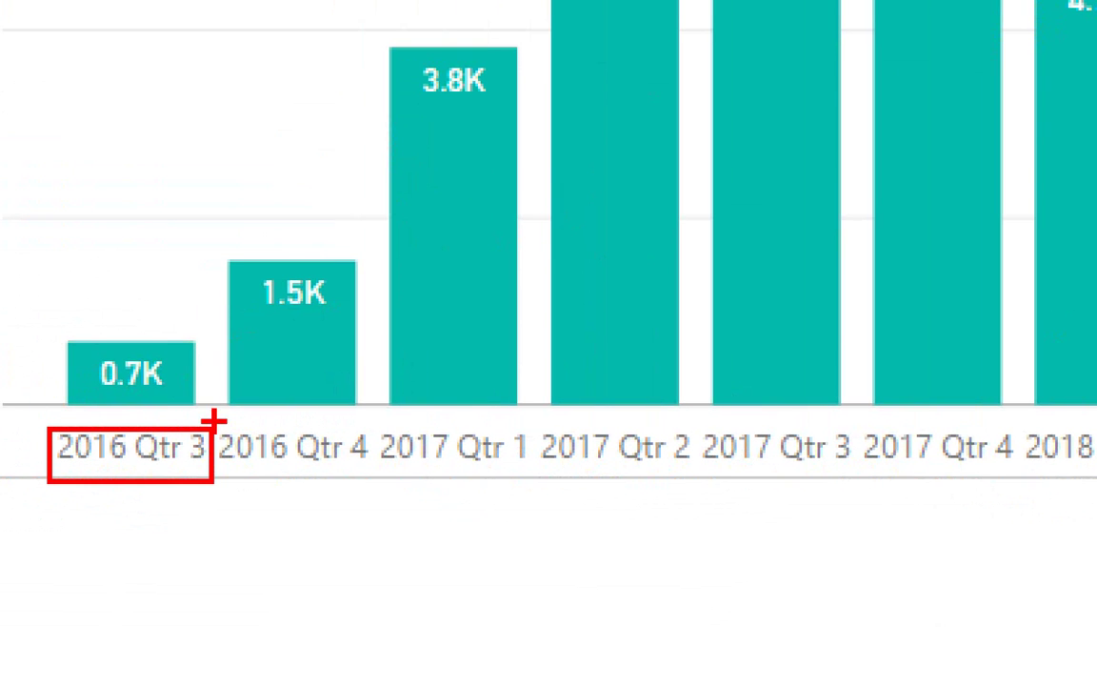
left_click_drag(213, 421, 372, 486)
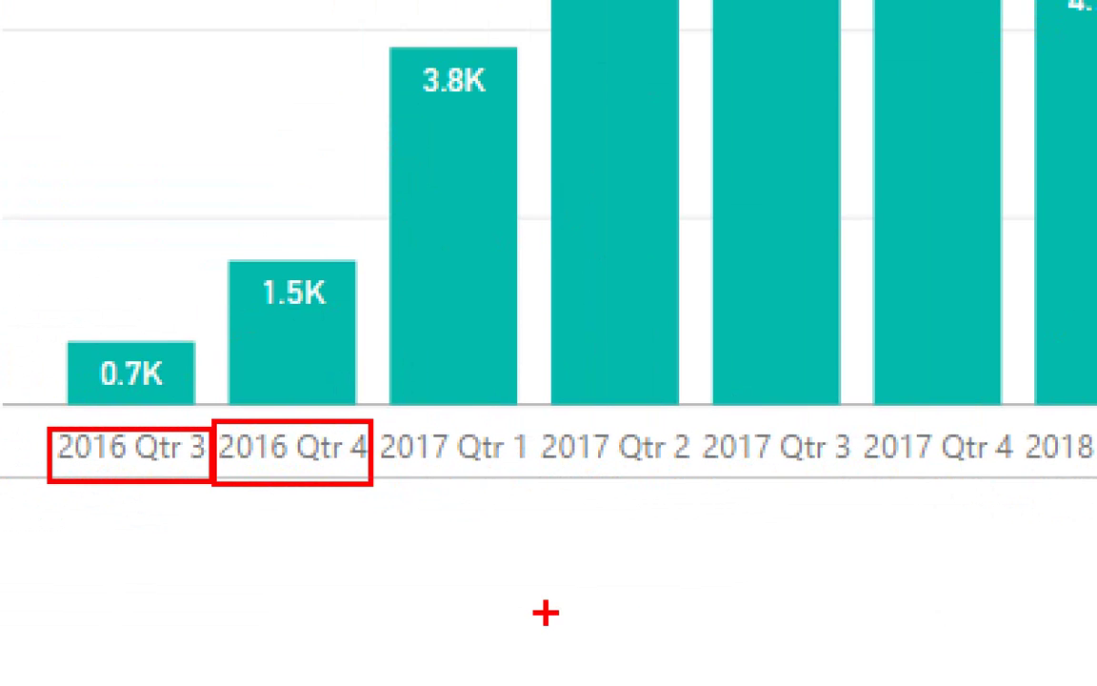
key("Escape")
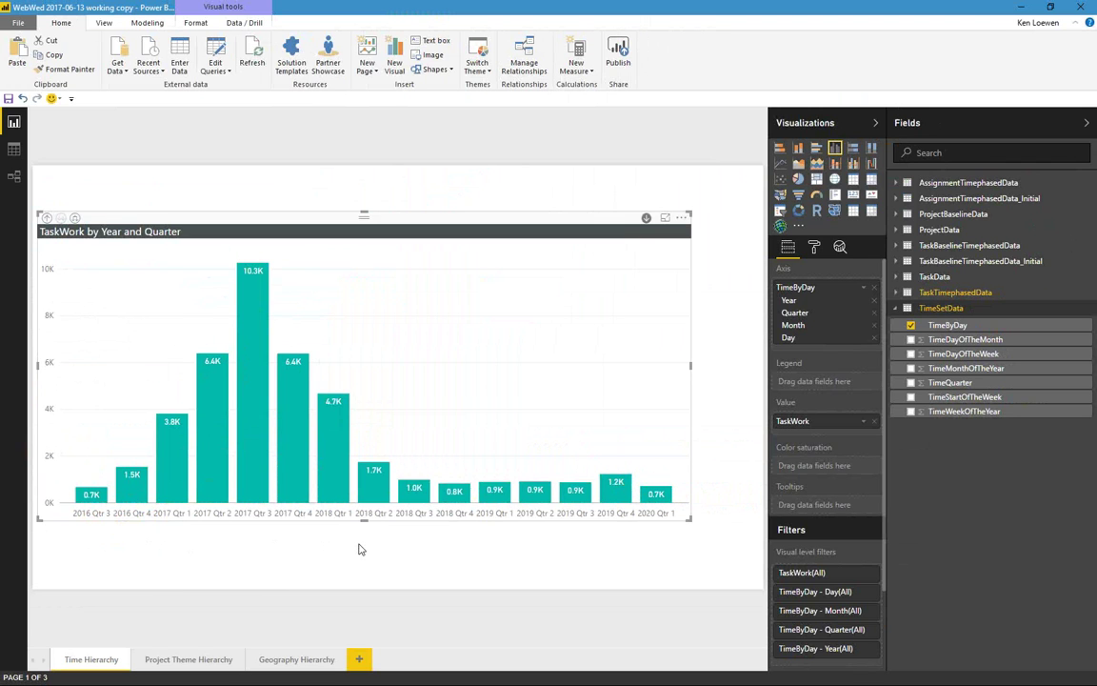
left_click(76, 219)
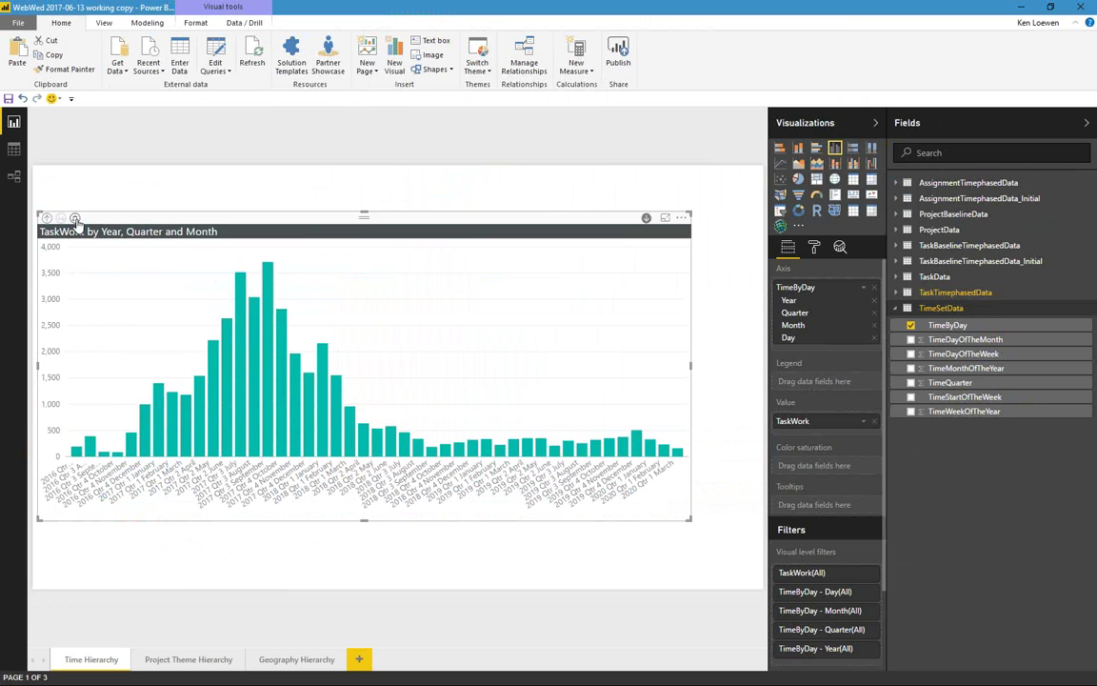
left_click(75, 218)
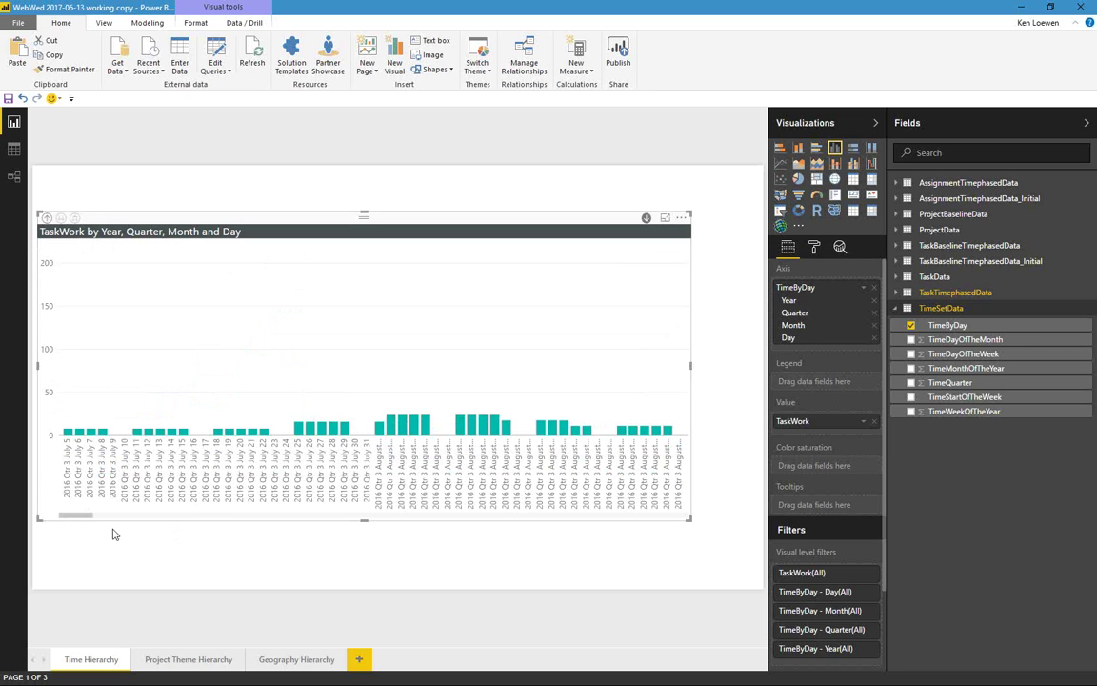
left_click_drag(83, 515, 474, 531)
left_click(399, 580)
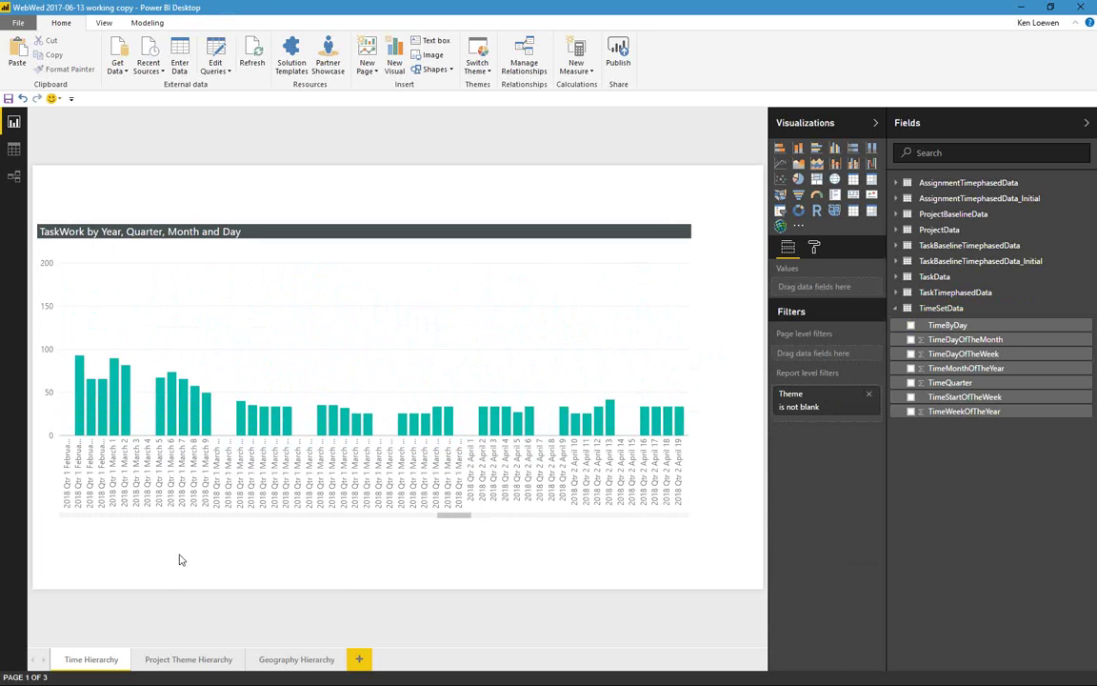
On the Project Theme Hierarchy page, select the TaskWork chart and expand the ProjectData table's fields.
left_click(191, 660)
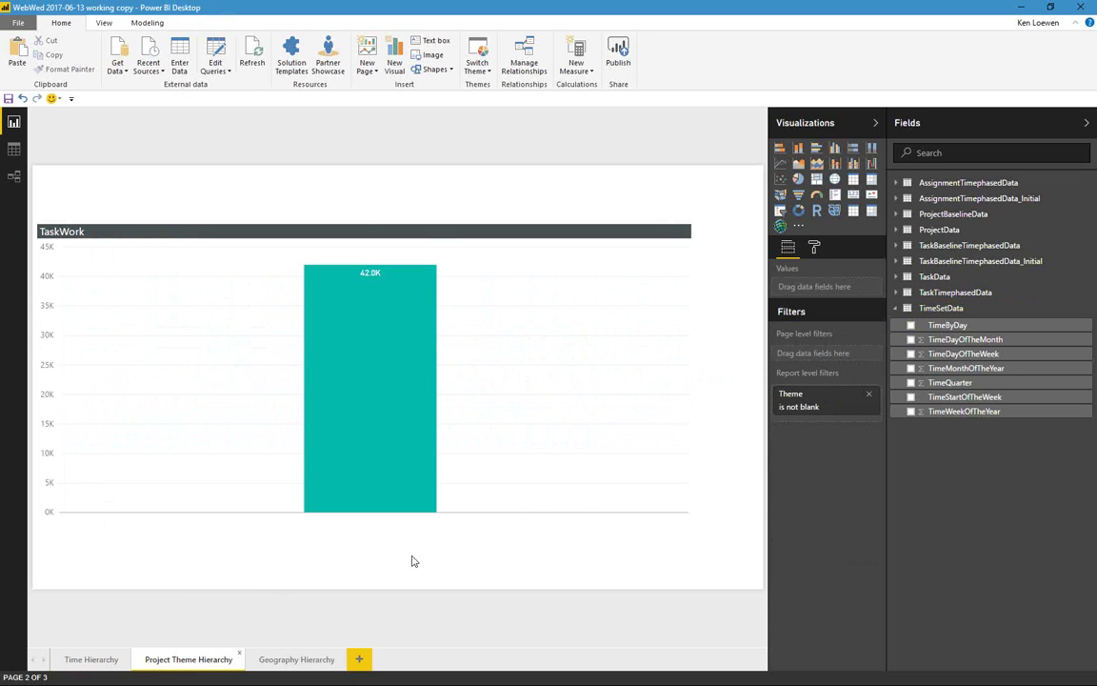
left_click(422, 221)
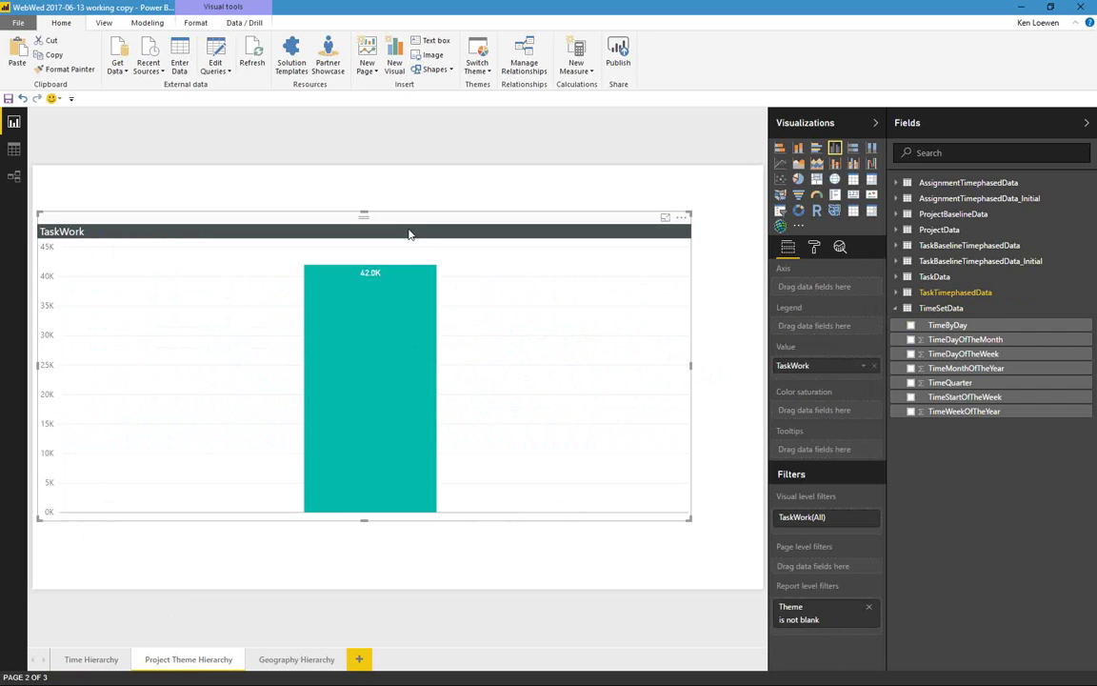
left_click(896, 231)
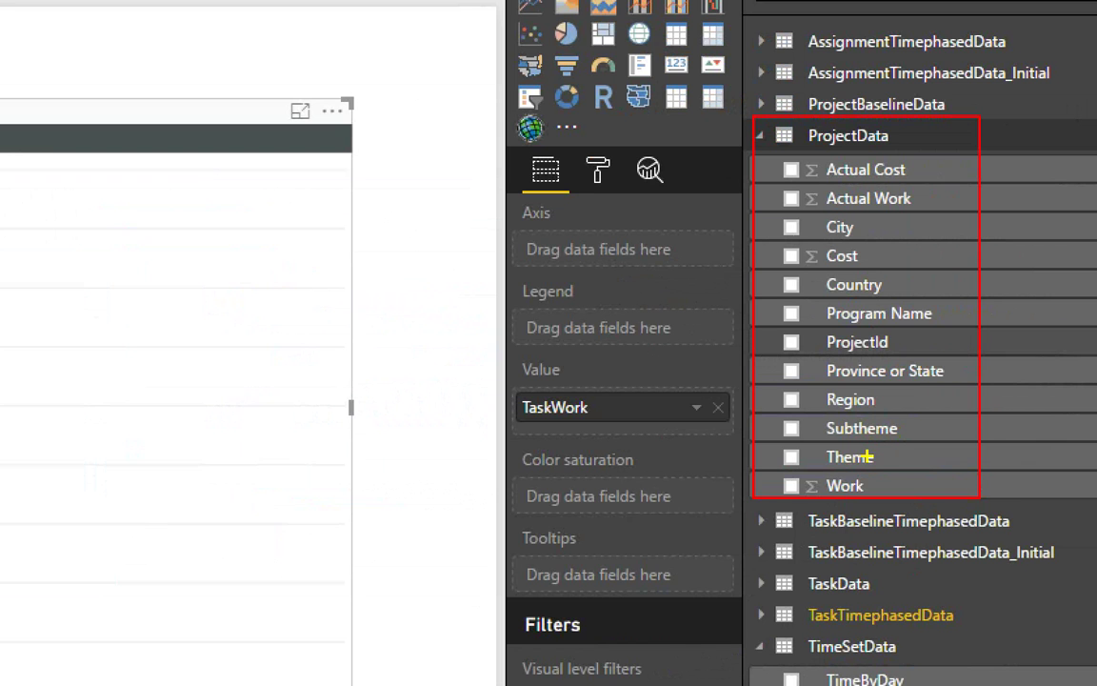
mouse_move(910, 451)
left_mouse_down()
mouse_move(938, 448)
mouse_move(941, 425)
left_mouse_up()
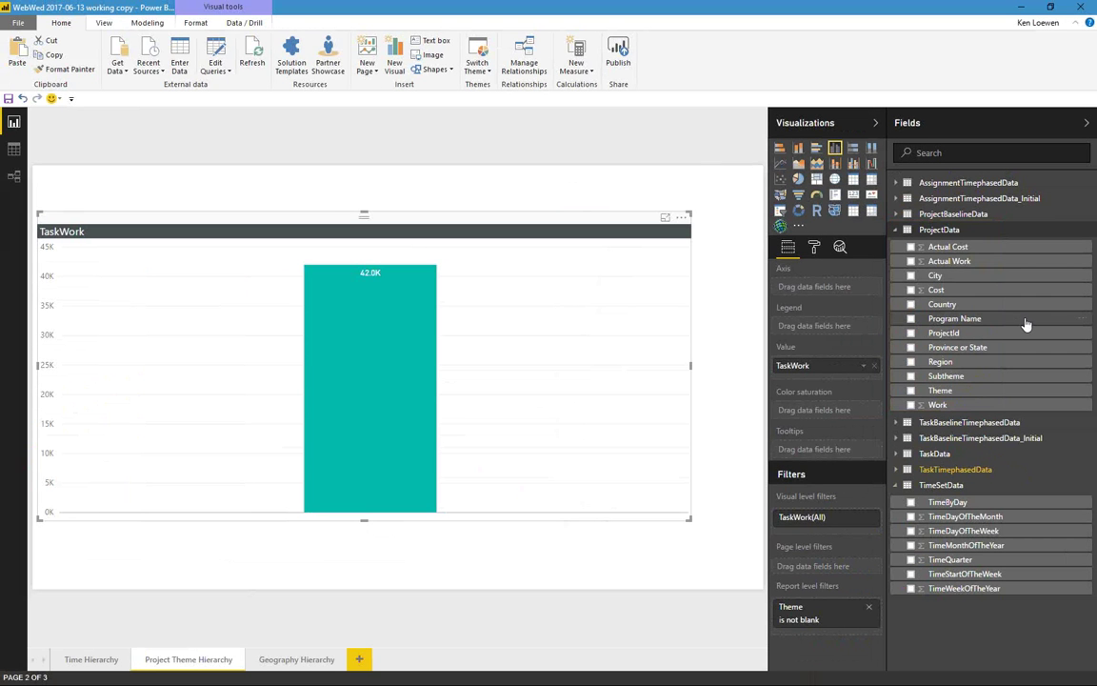
Create a new hierarchy from the Program Name field in ProjectData and rename it Programs.
right_click(952, 323)
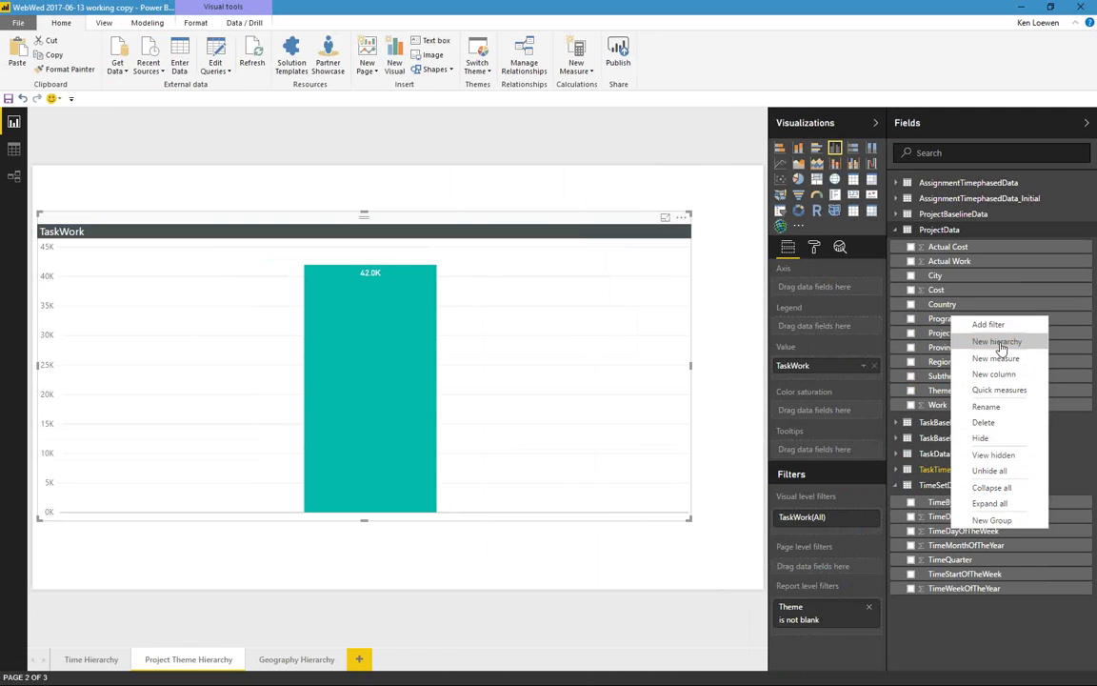
left_click(951, 322)
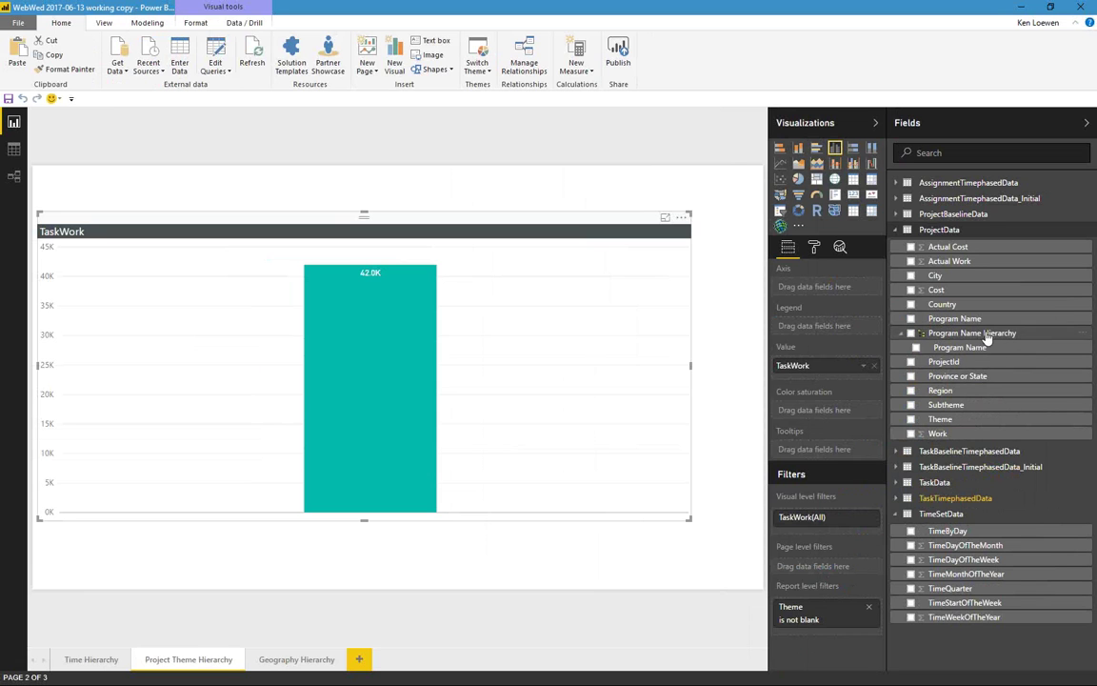
right_click(985, 334)
left_click(1009, 374)
type("Theme")
key("Escape")
Add the Theme and Subtheme fields to the Programs hierarchy, in that order.
right_click(952, 422)
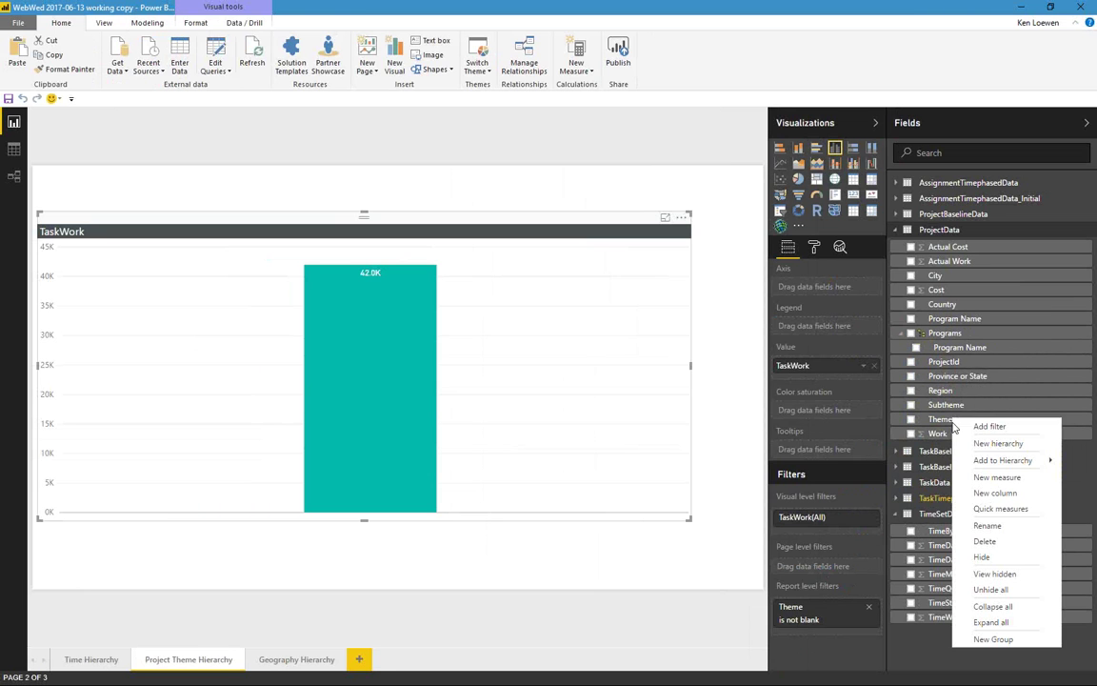
mouse_move(967, 463)
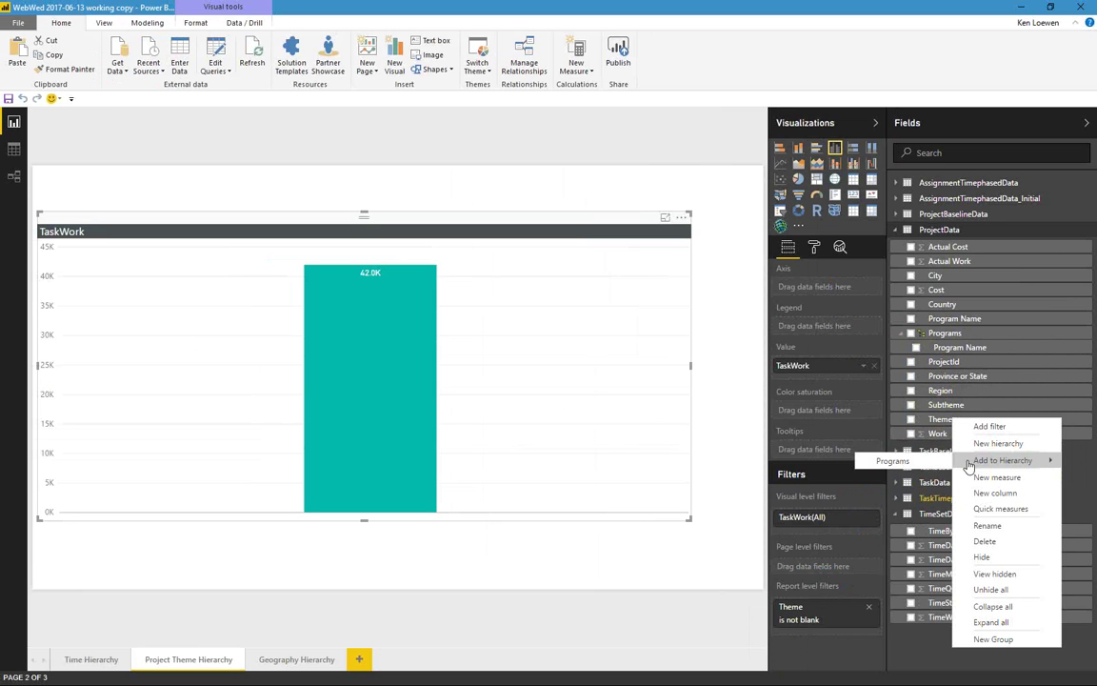
left_click(899, 463)
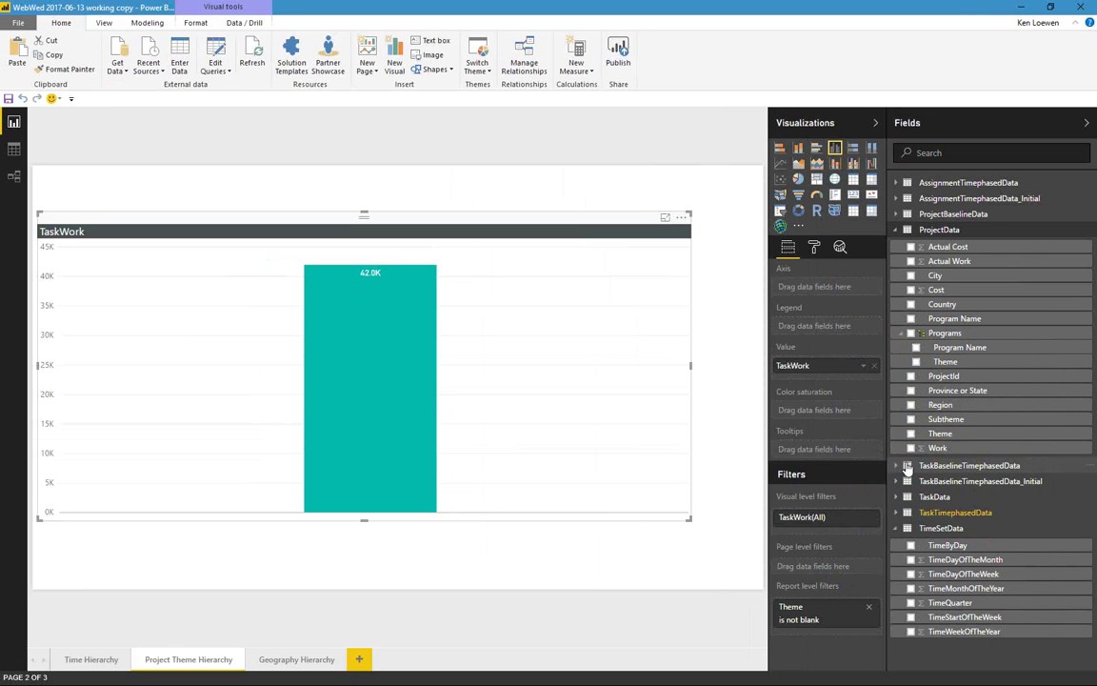
right_click(947, 425)
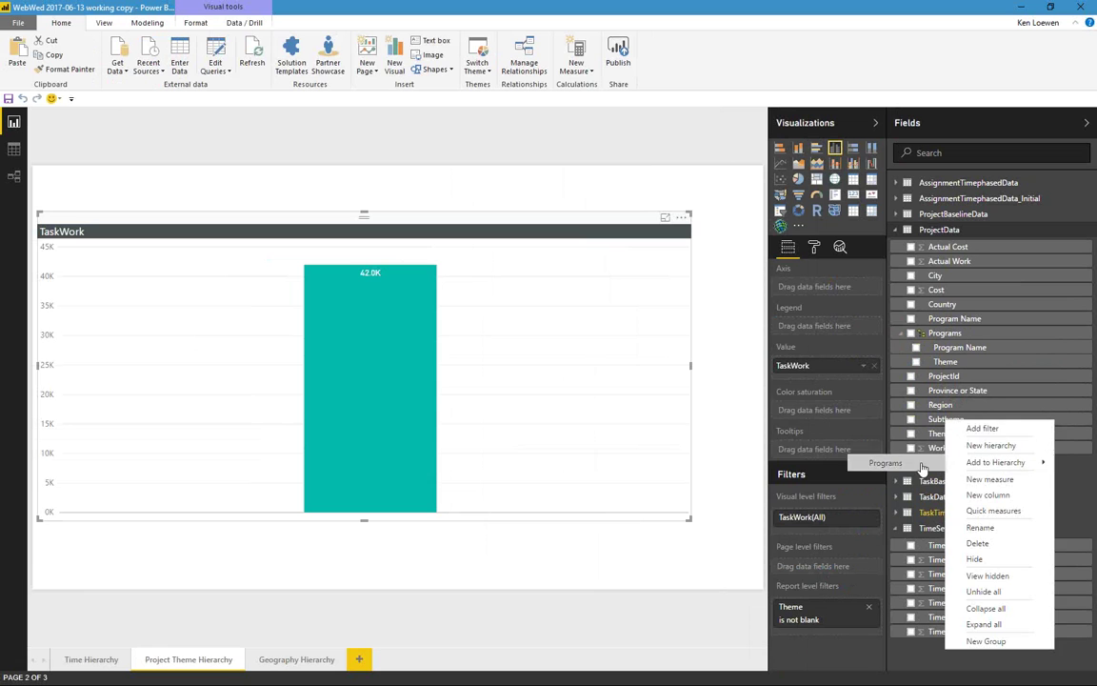
left_click(921, 466)
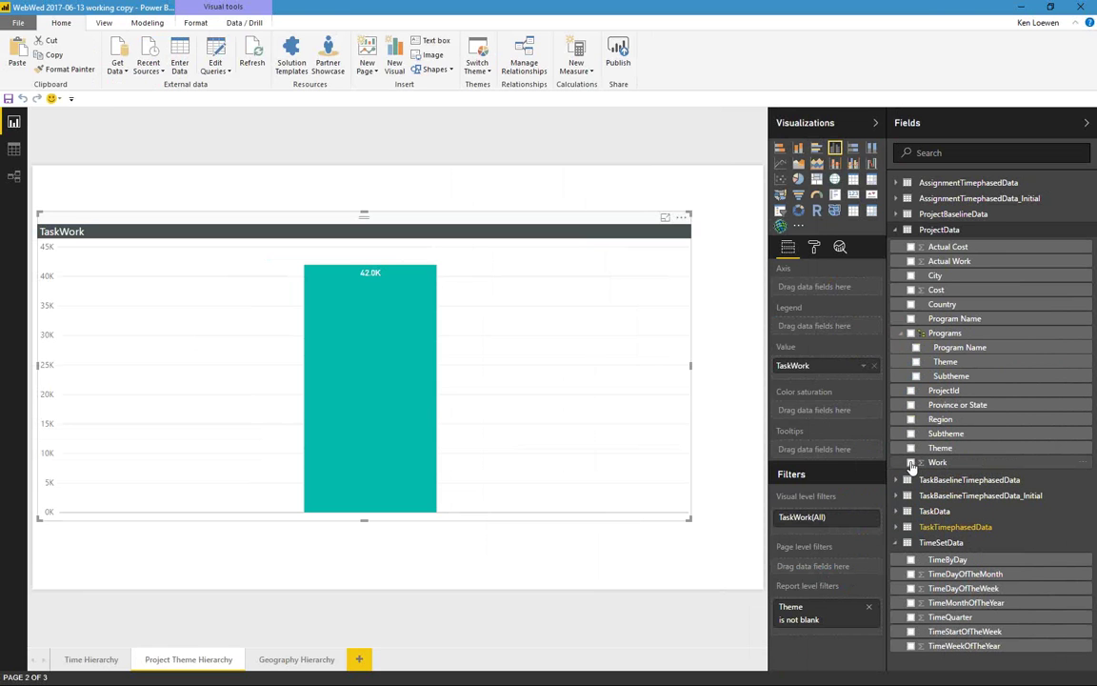
Put the Programs hierarchy on the TaskWork chart's axis and turn on drill-down mode.
left_click(958, 333)
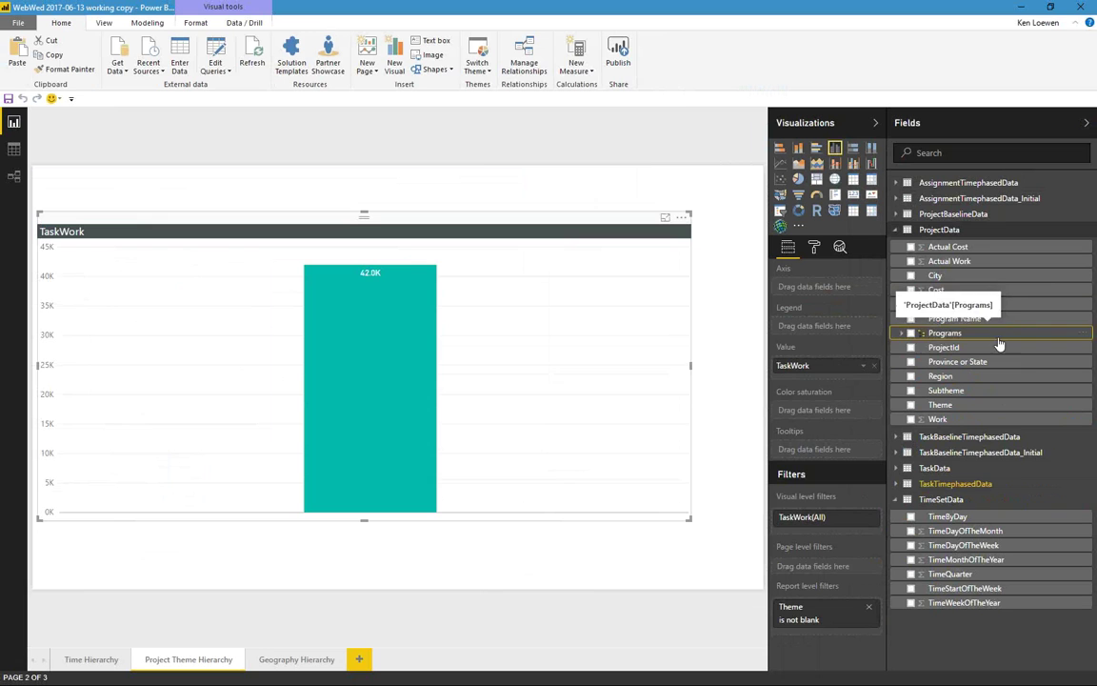
left_click_drag(1000, 345, 836, 298)
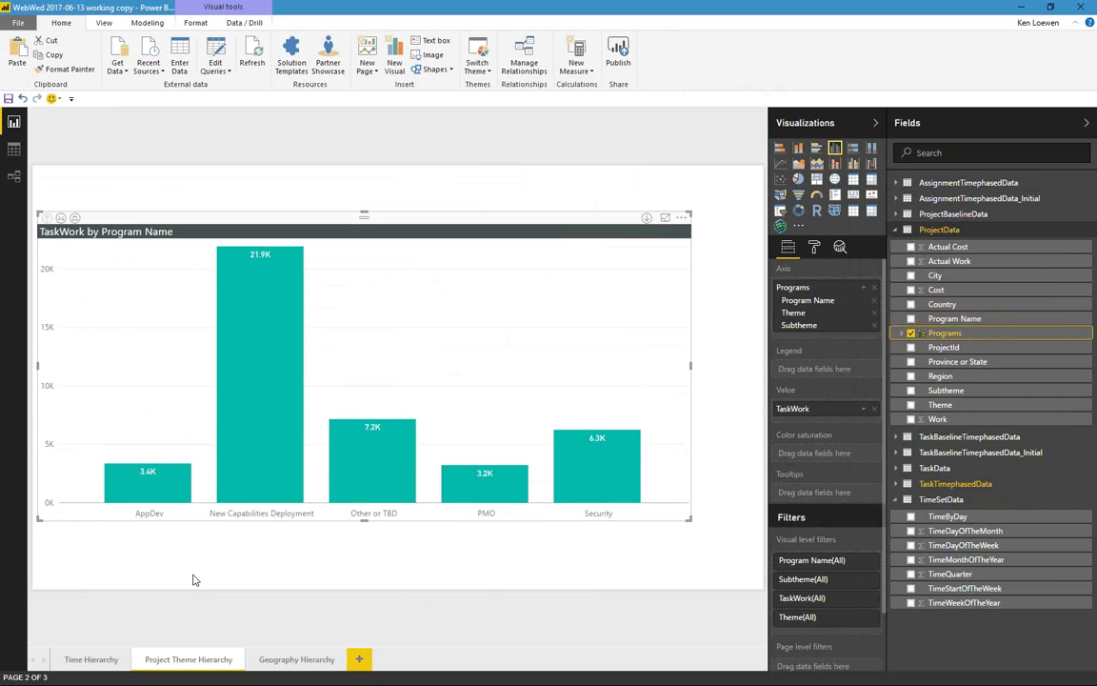
left_click(645, 219)
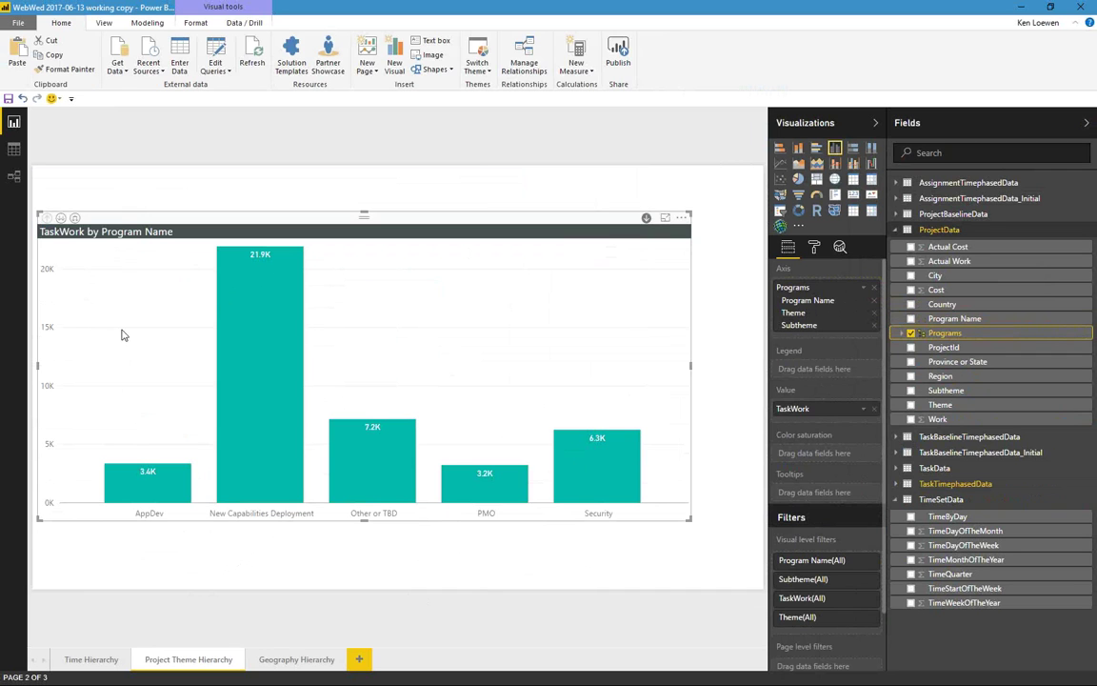
Move the whole TaskWork chart down from Program Name to Theme and Subtheme, and inspect the columns' values.
left_click(60, 219)
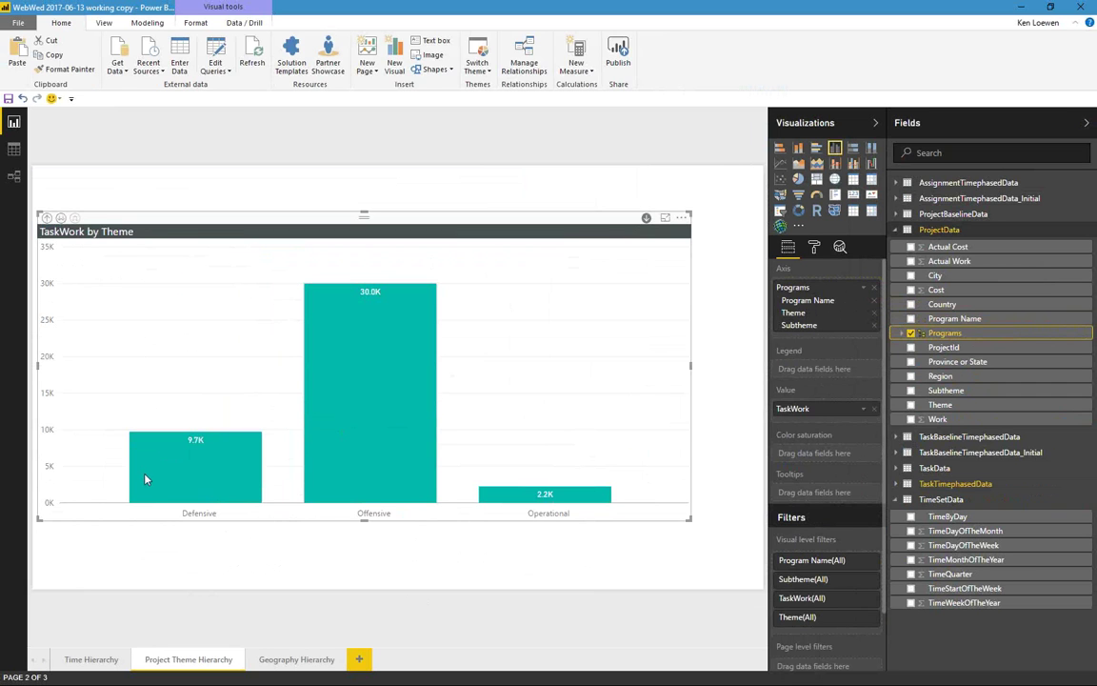
mouse_move(146, 483)
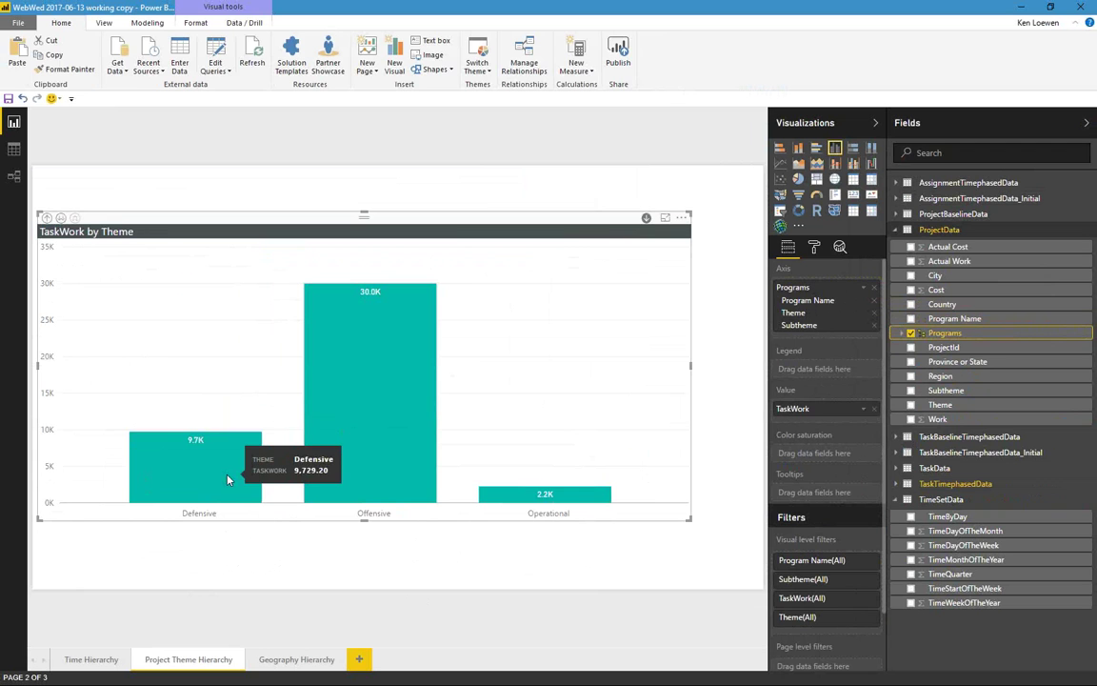
mouse_move(350, 479)
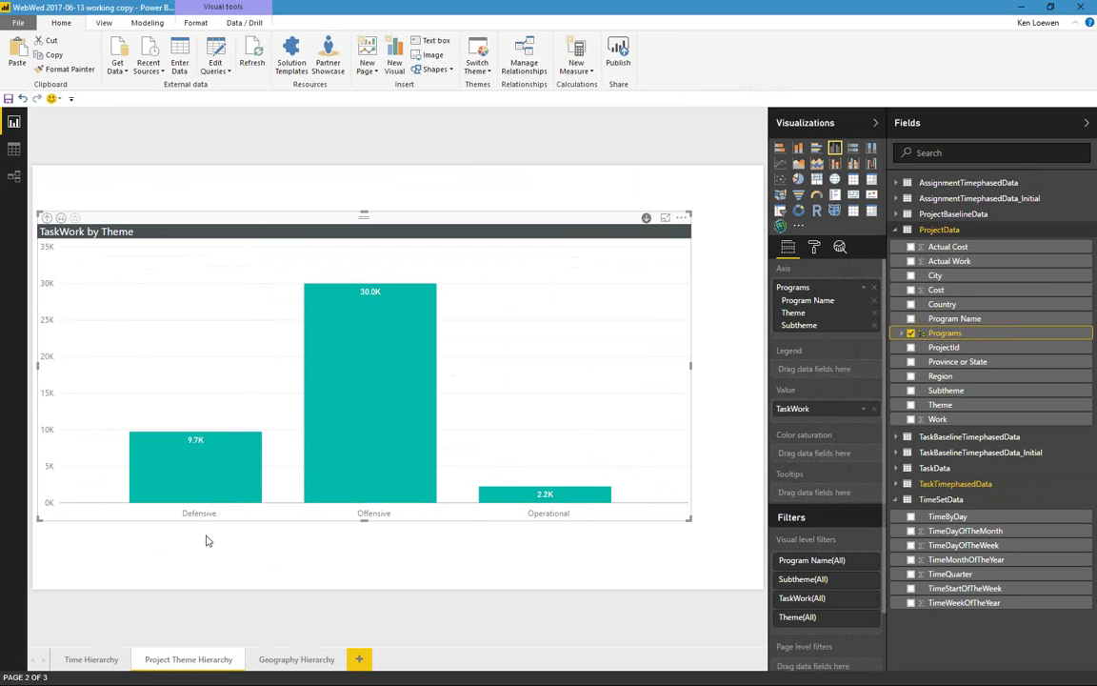
left_click(59, 218)
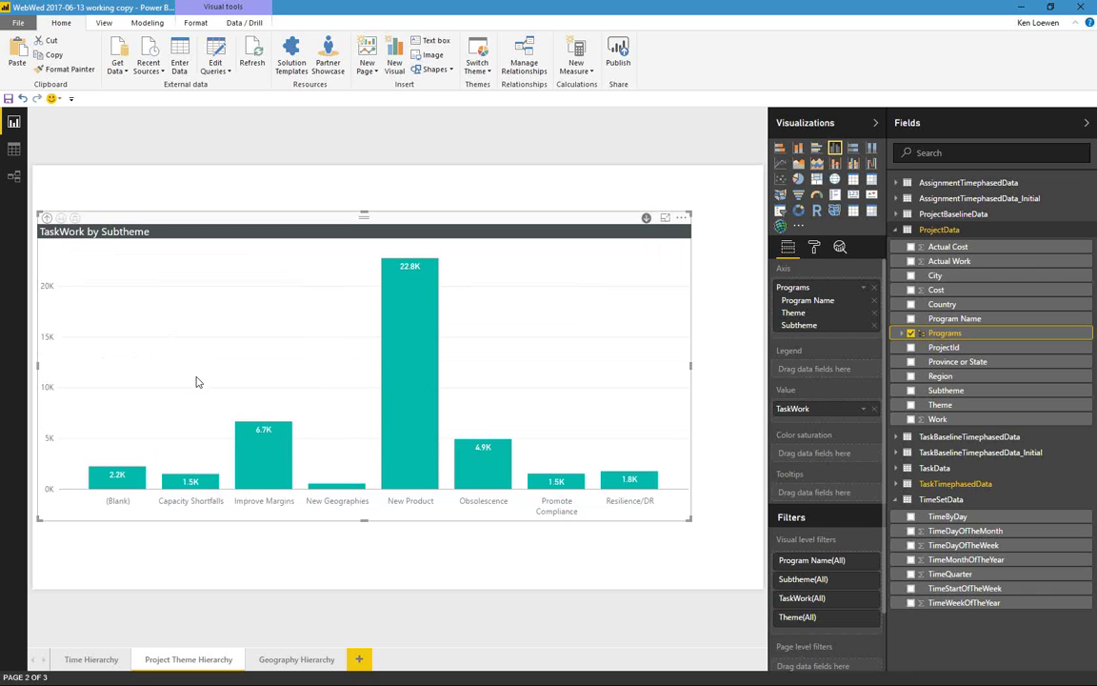
mouse_move(198, 487)
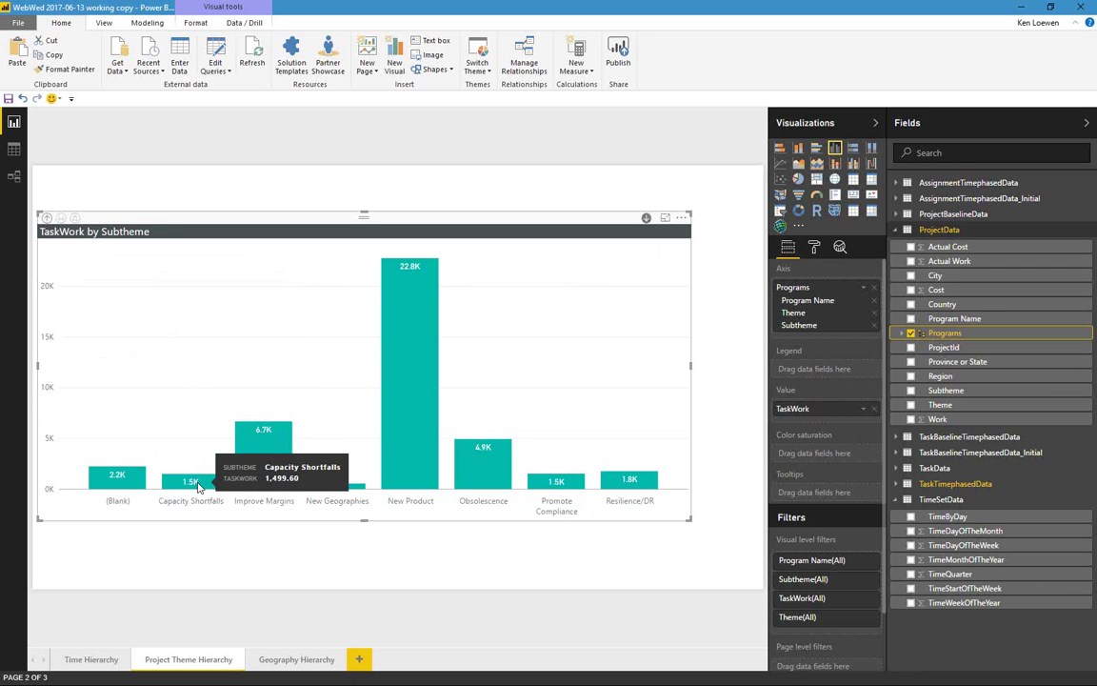
mouse_move(256, 464)
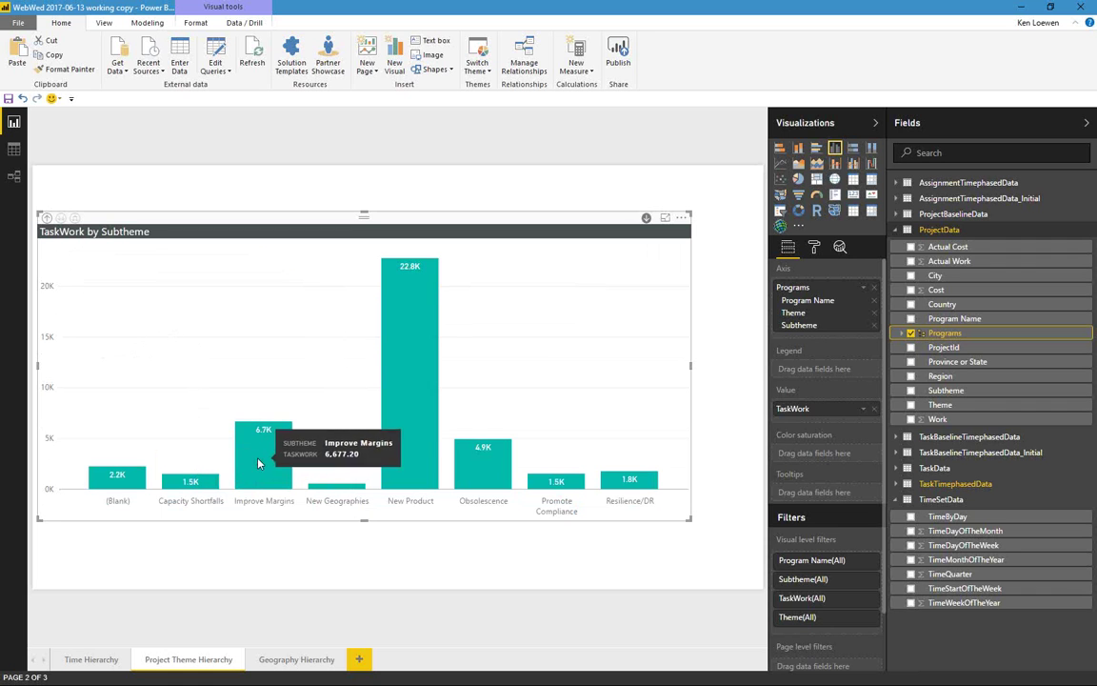
mouse_move(415, 397)
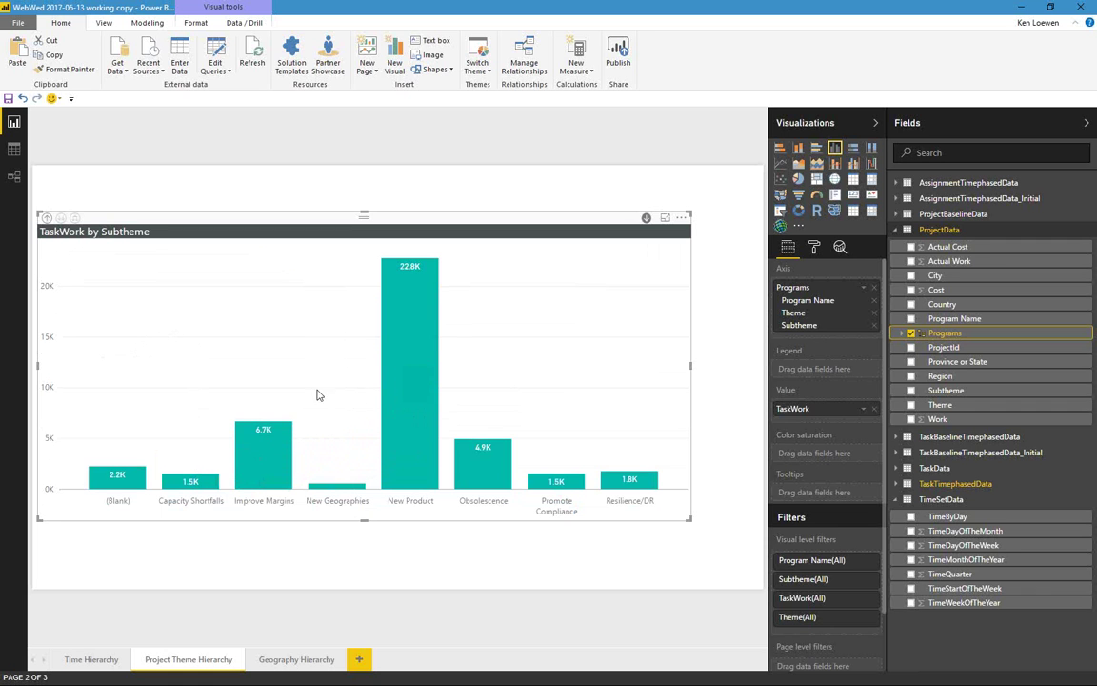
Drill the TaskWork chart up from Subtheme to the Program Name level and turn drill-down mode back on.
left_click(46, 218)
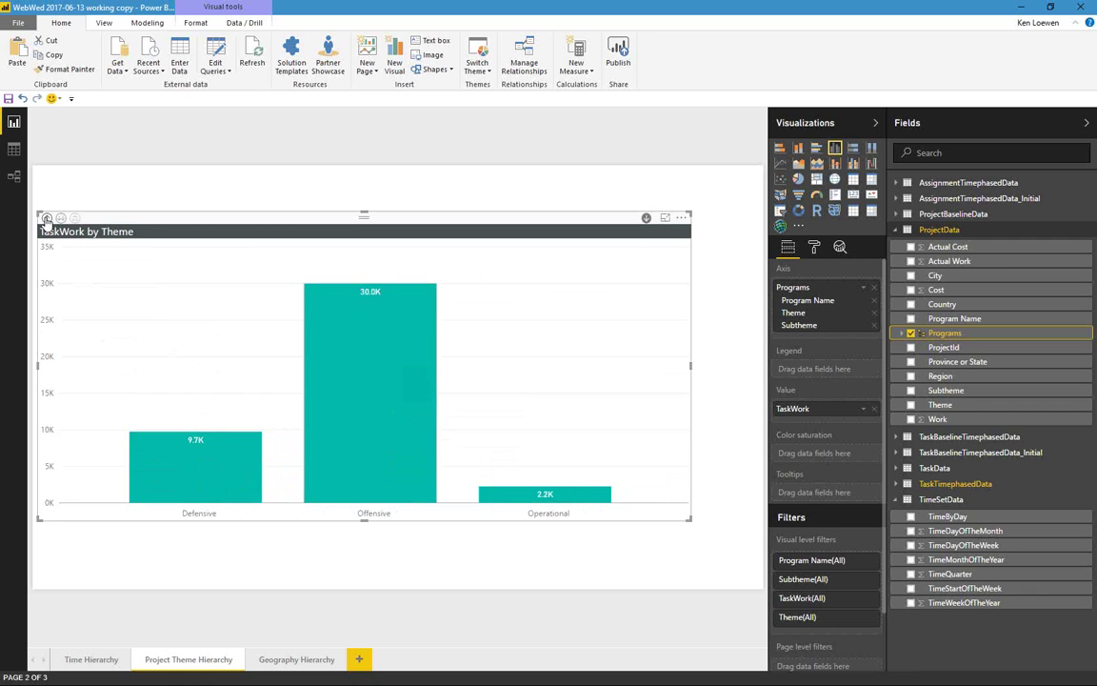
left_click(45, 218)
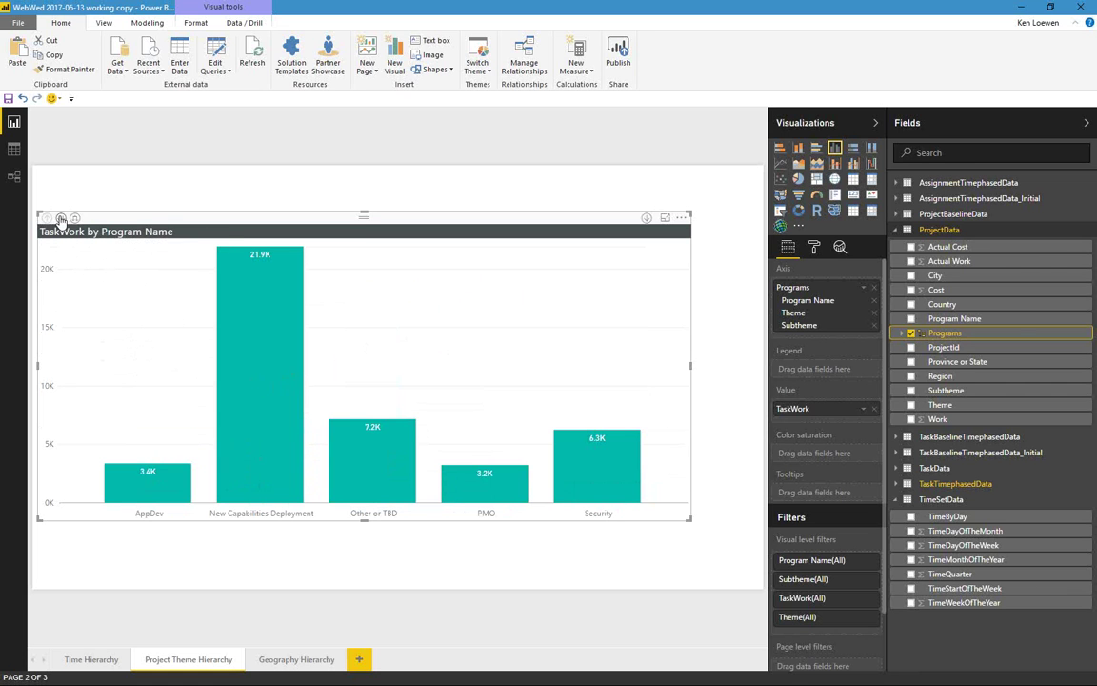
left_click(244, 357)
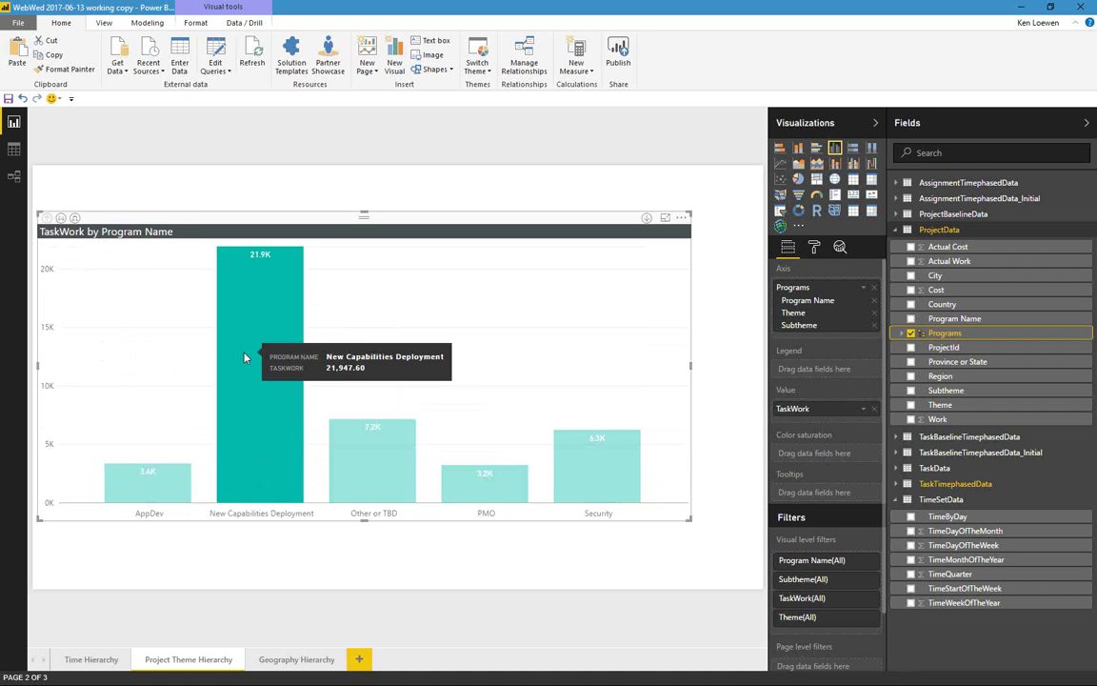
left_click(240, 357)
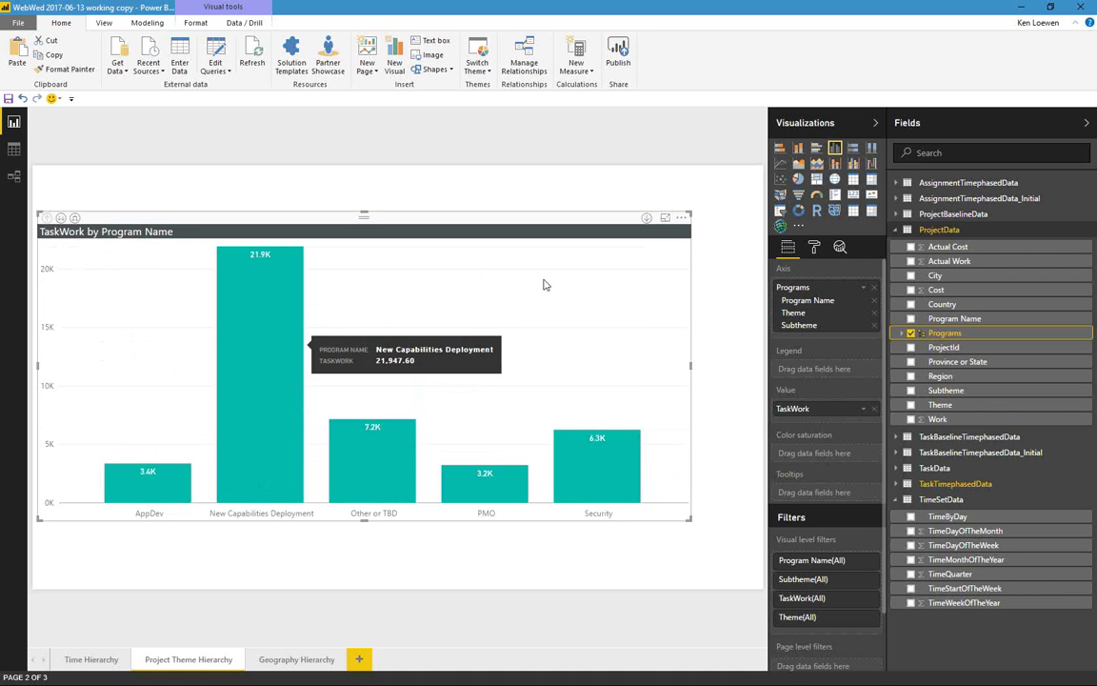
left_click(644, 218)
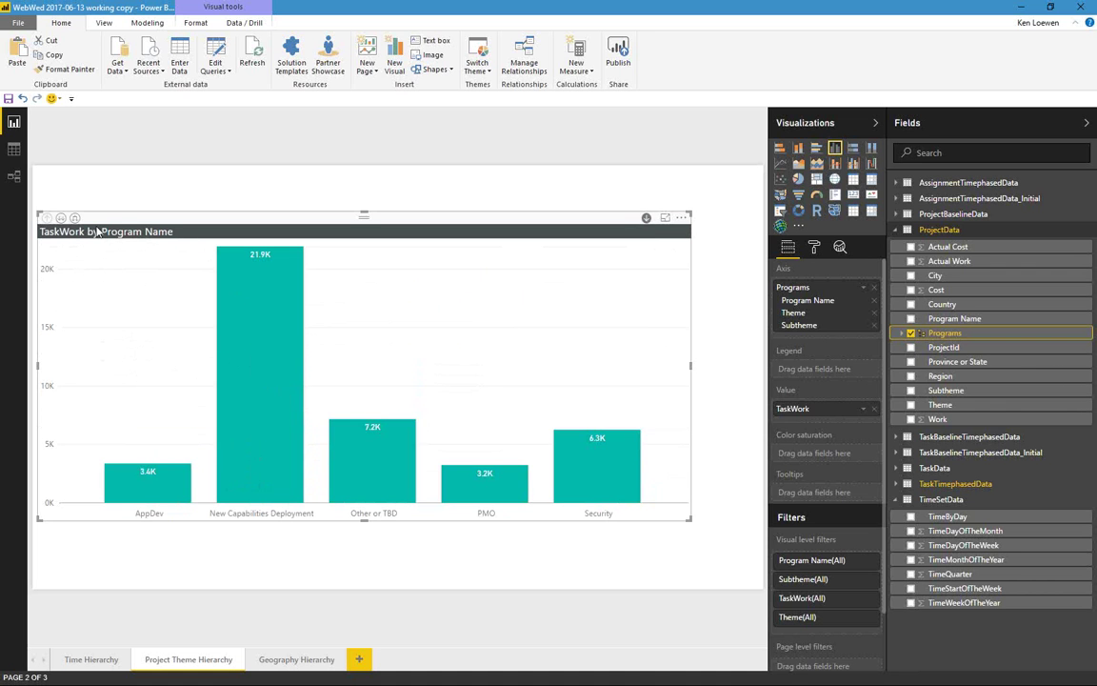
Drill the TaskWork chart into New Capabilities Deployment and its Offensive theme, inspect the values, and drill back up to Program Name.
left_click(269, 359)
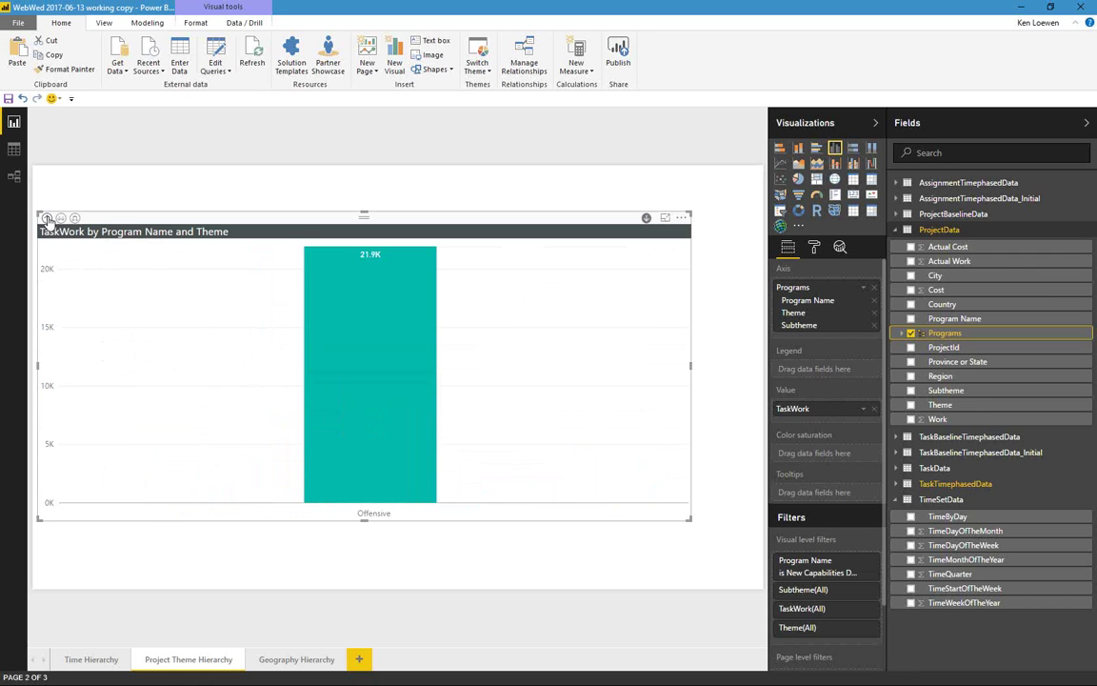
left_click(47, 217)
left_click(257, 377)
mouse_move(369, 397)
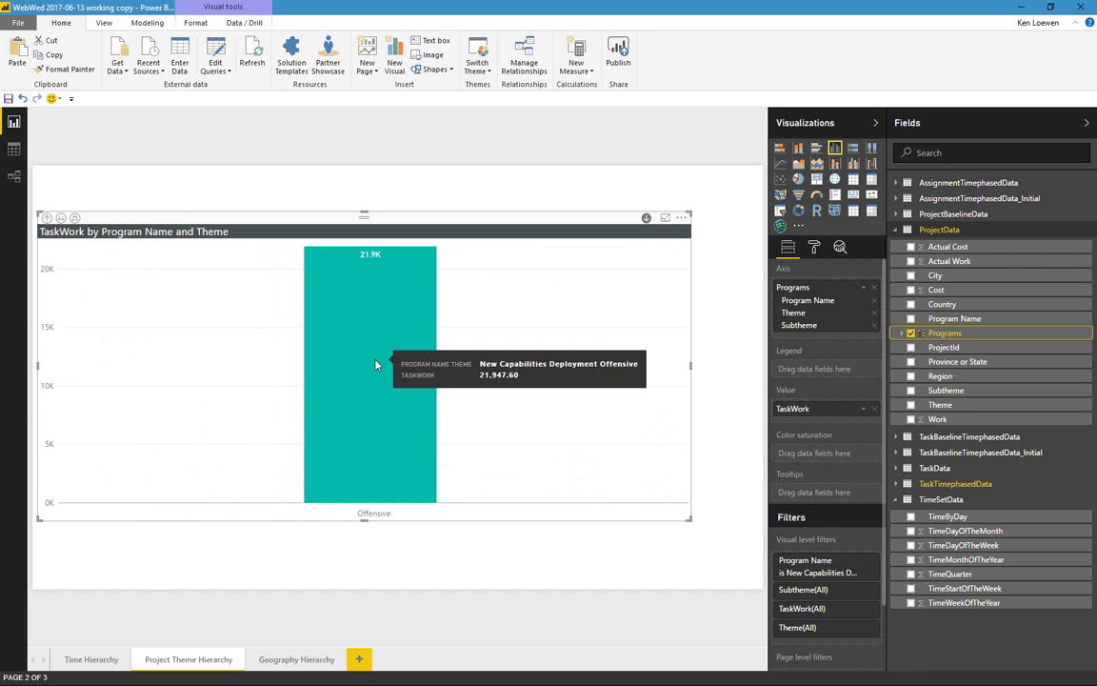
left_click(376, 365)
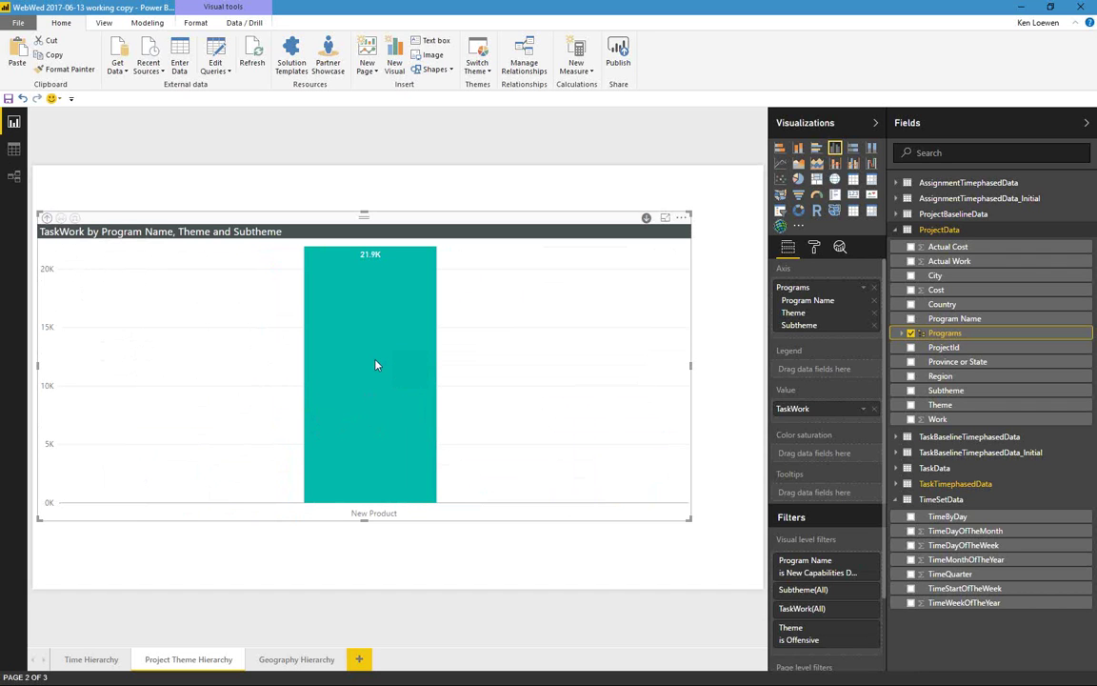
mouse_move(360, 329)
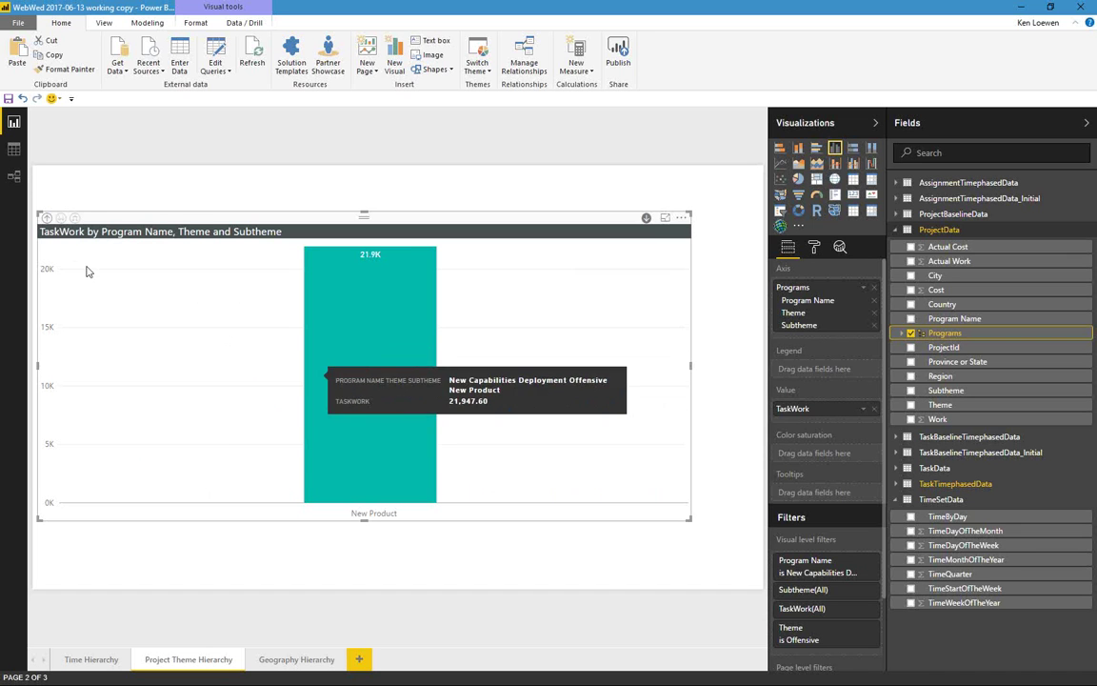
left_click(46, 218)
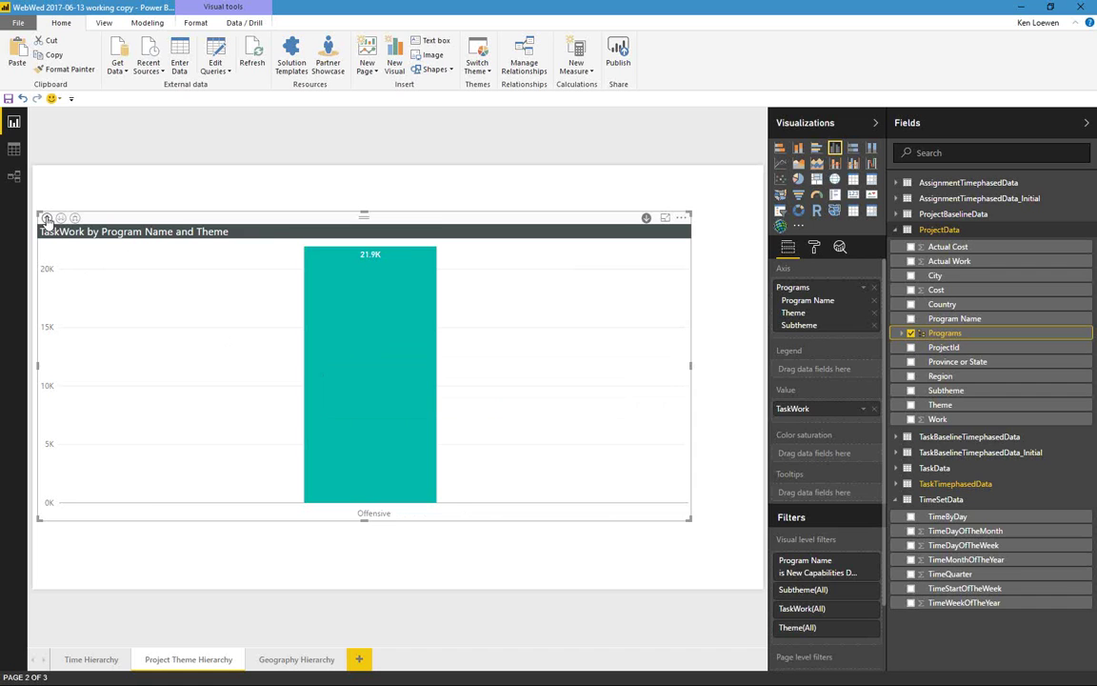
left_click(46, 218)
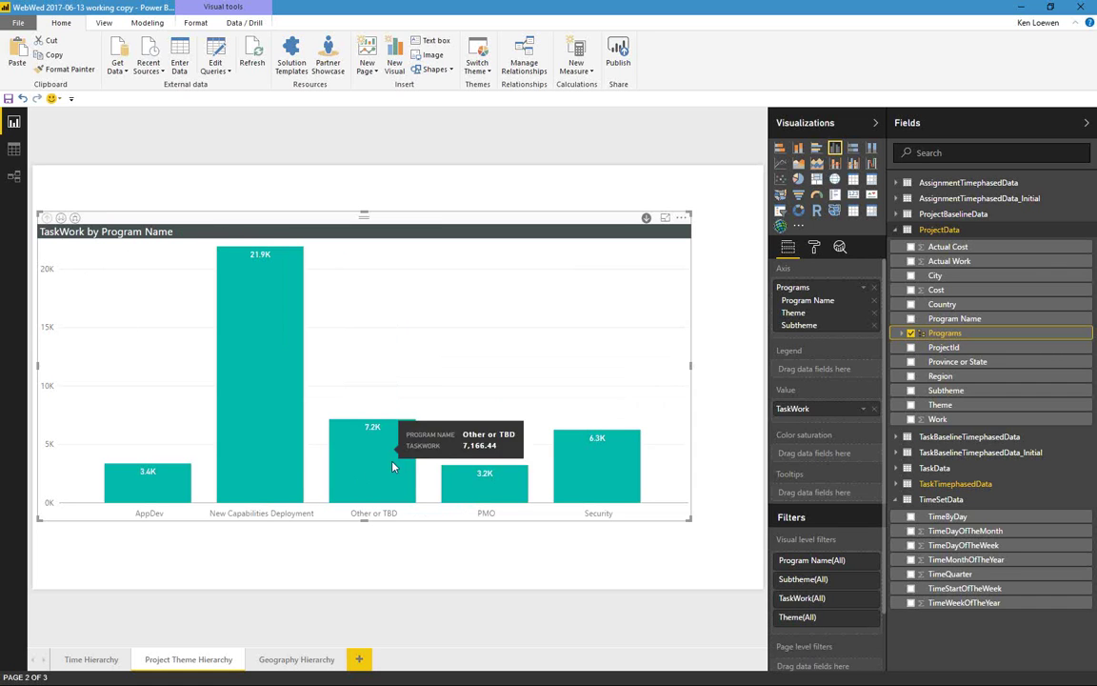
Drill into the PMO program, view the subthemes under Defensive and under Offensive, and drill back up to Program Name.
left_click(481, 476)
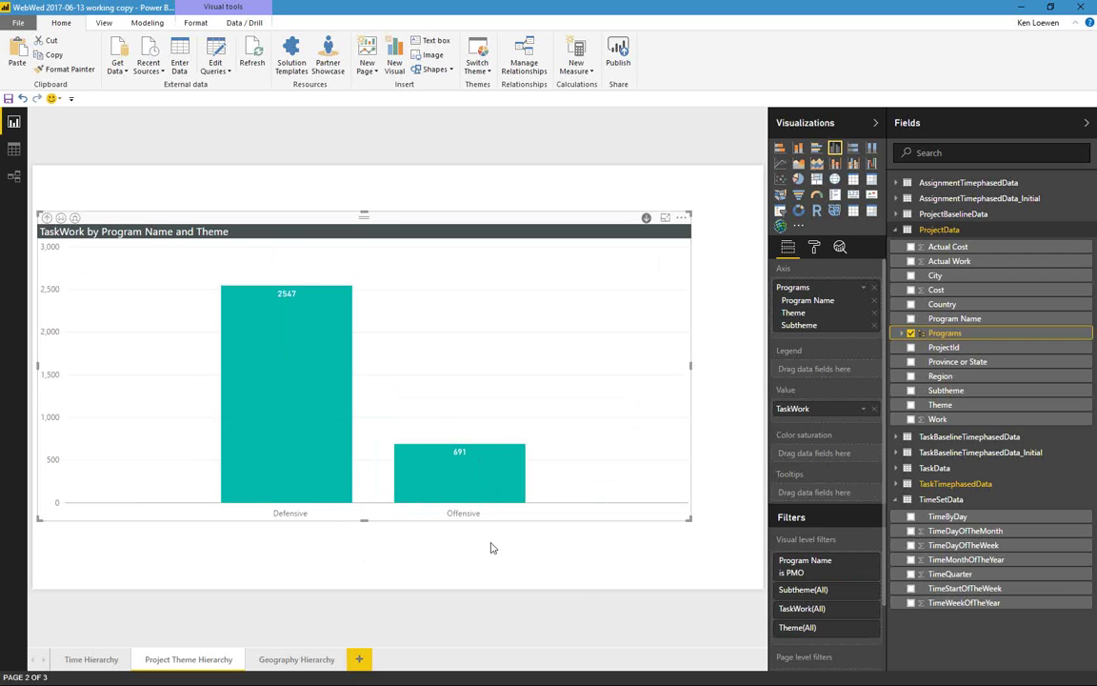
left_click(260, 386)
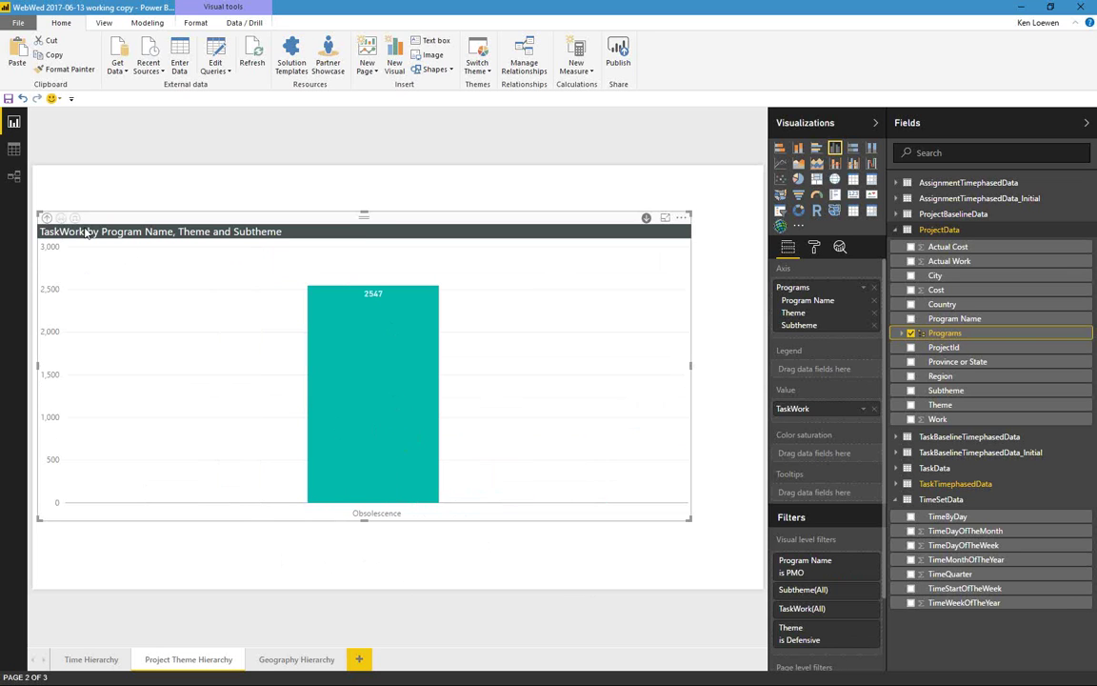
left_click(47, 217)
left_click(468, 477)
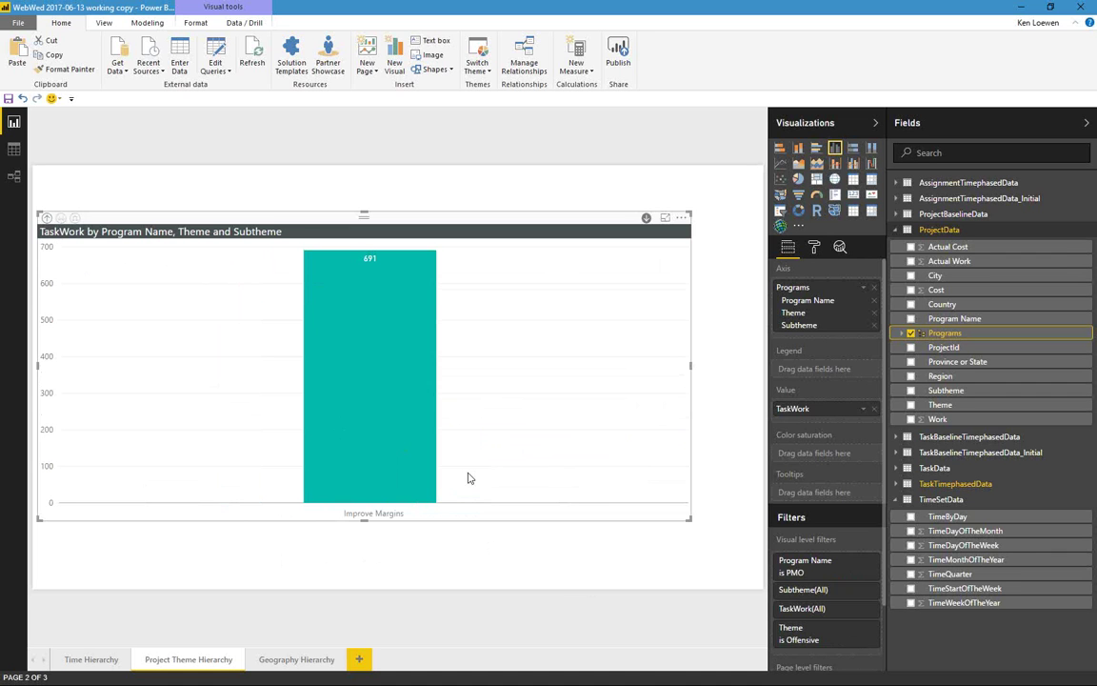
mouse_move(351, 470)
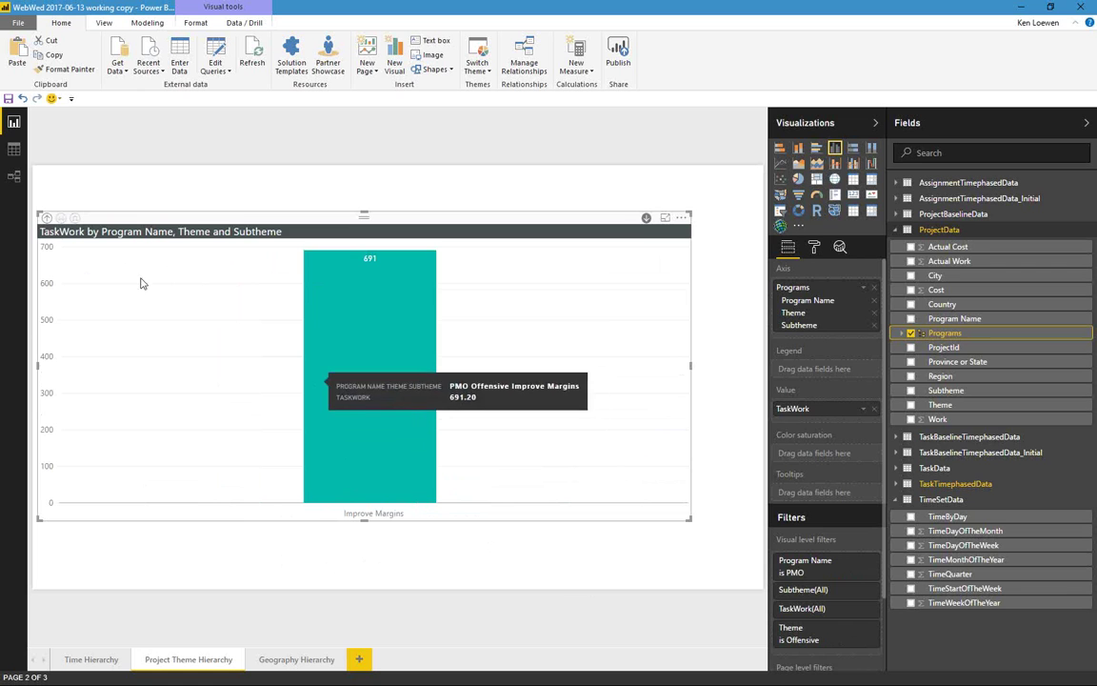
left_click(45, 217)
left_click(46, 217)
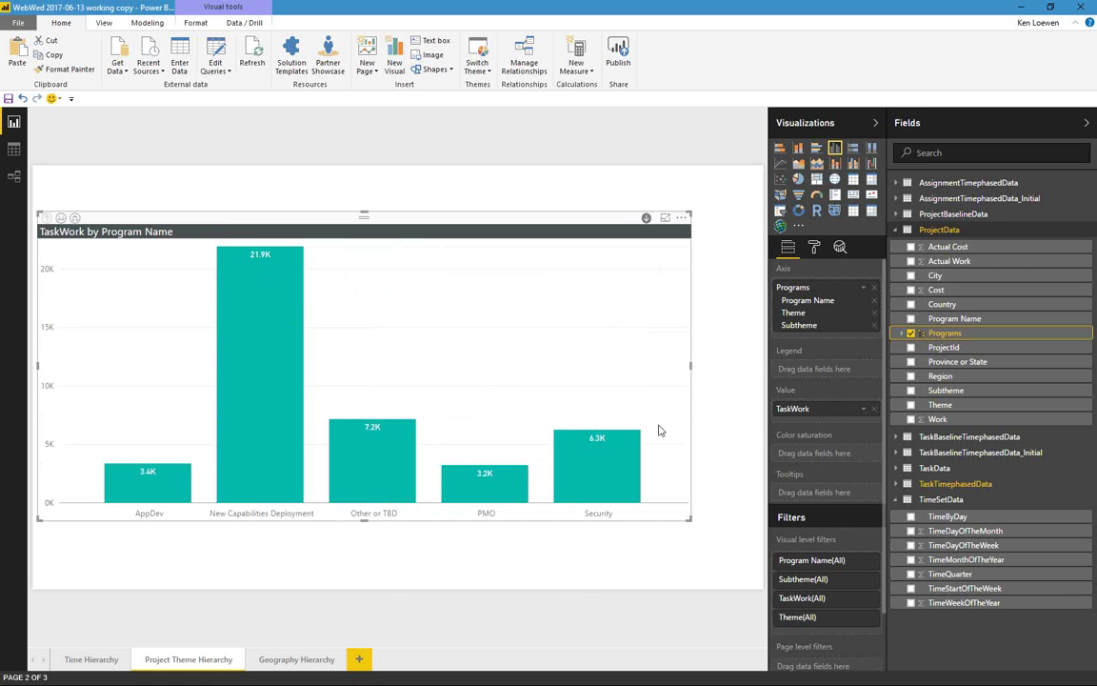
On the Geography Hierarchy page, create a new hierarchy from the ProjectData Region field and rename it Geography.
left_click(297, 659)
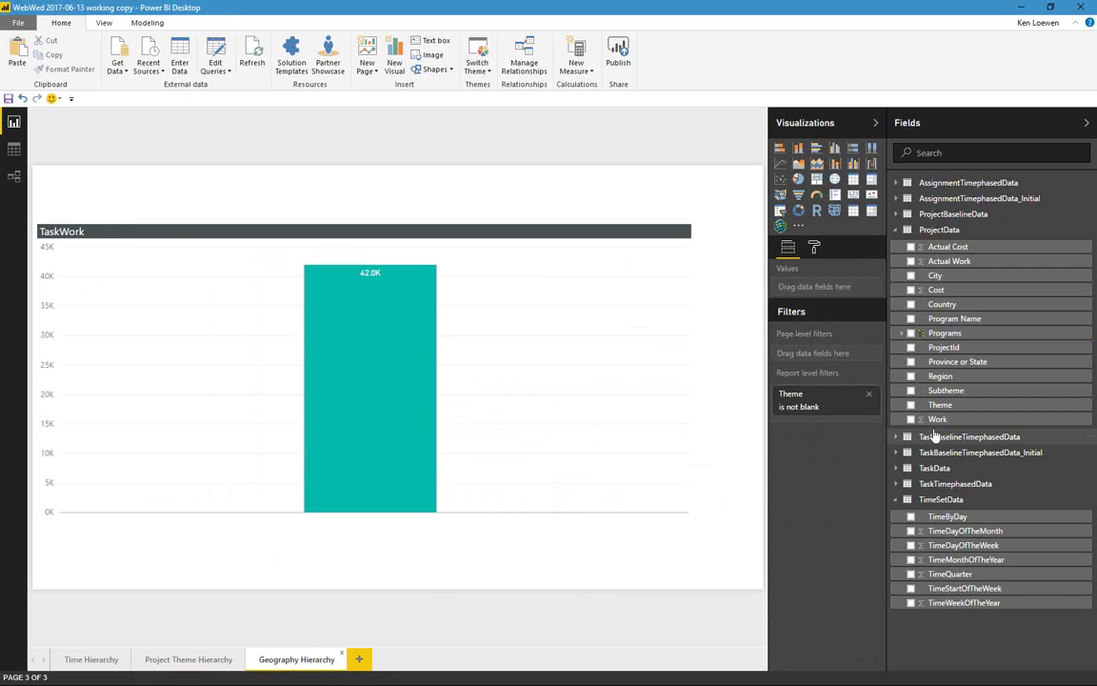
right_click(978, 378)
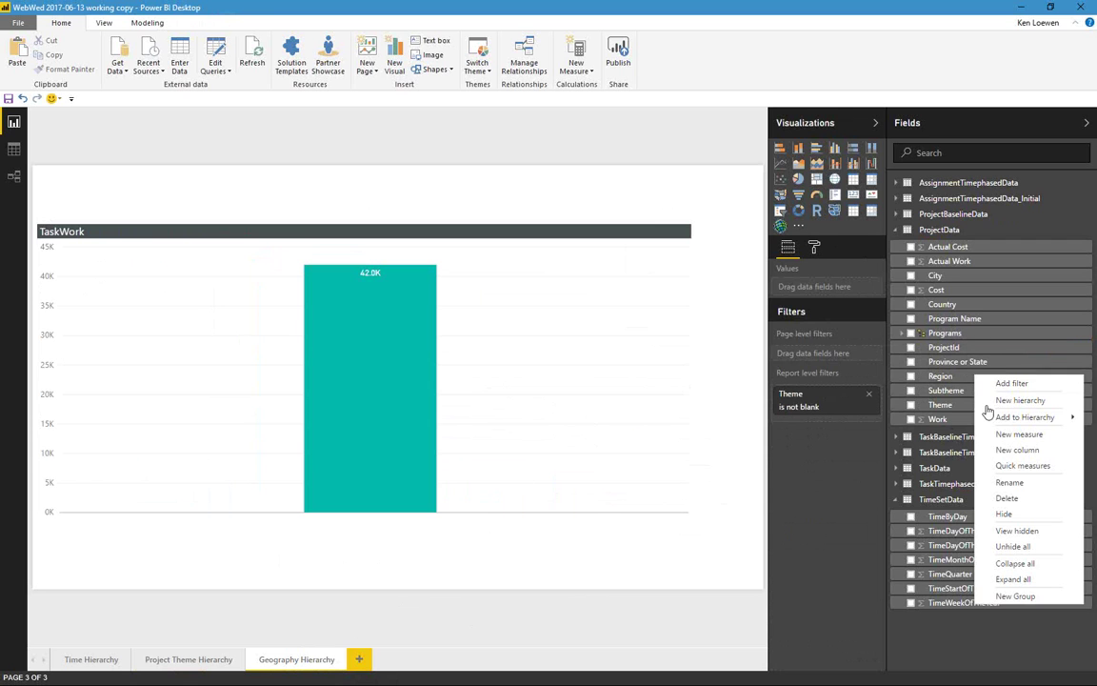
left_click(991, 400)
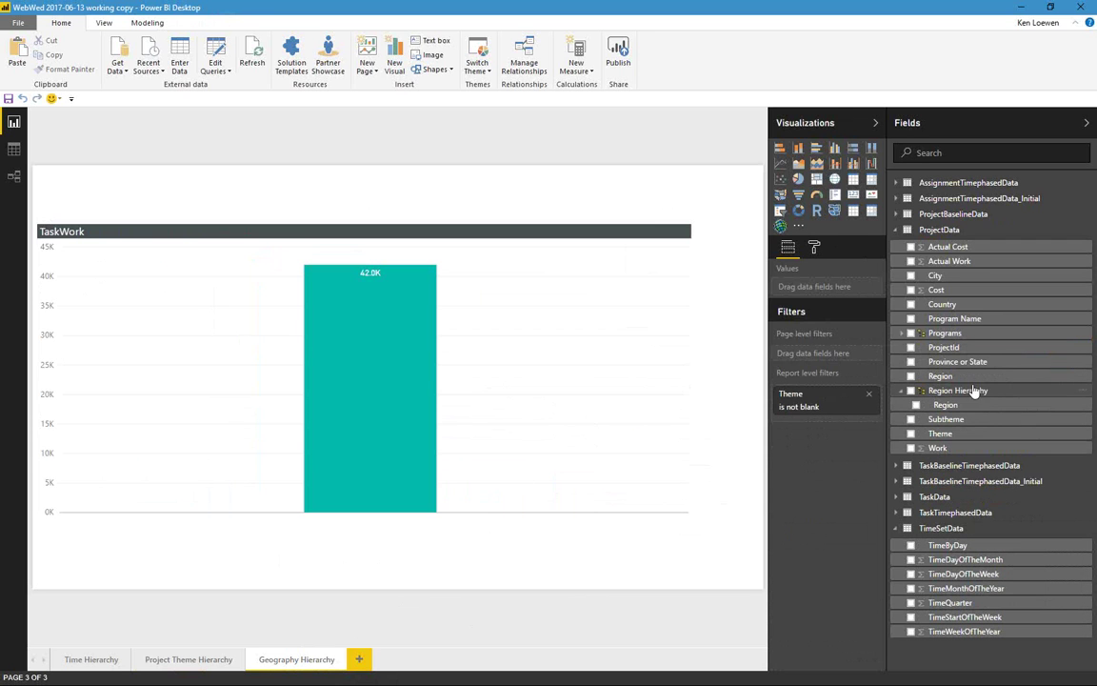
right_click(981, 391)
left_click(985, 425)
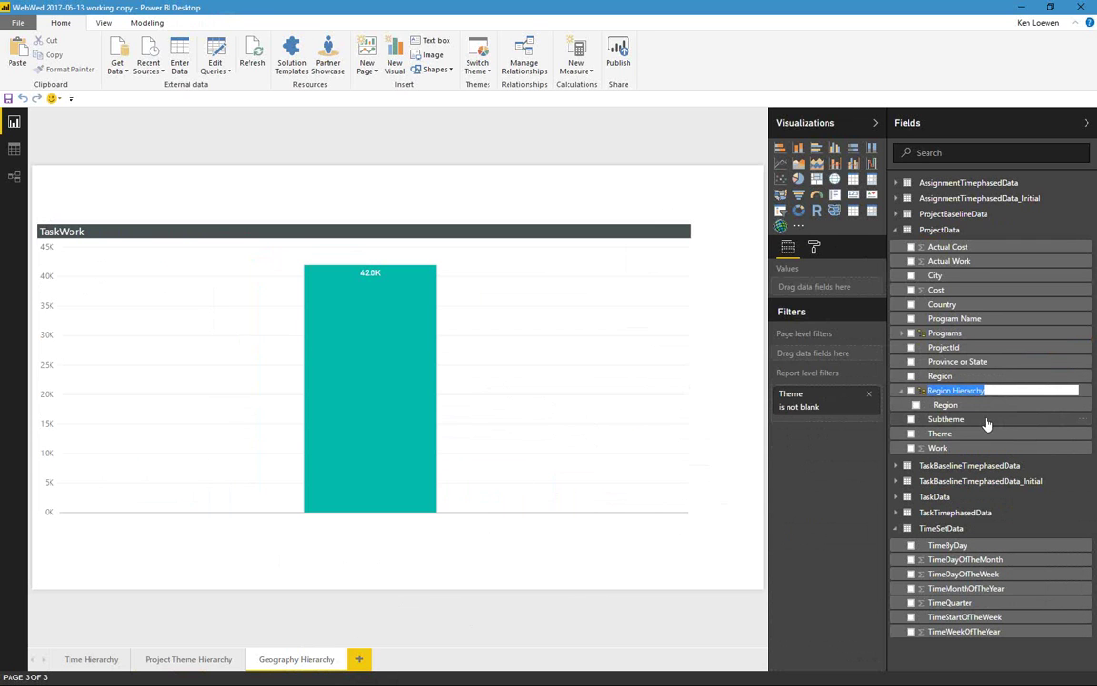
type("G")
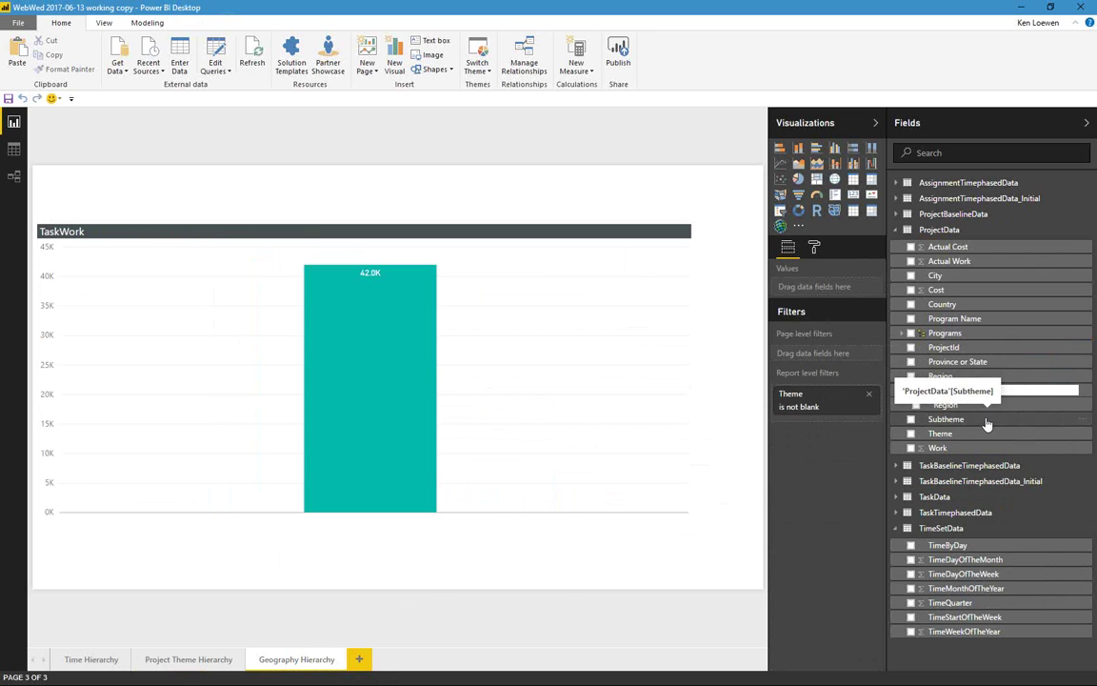
type("eorgraph")
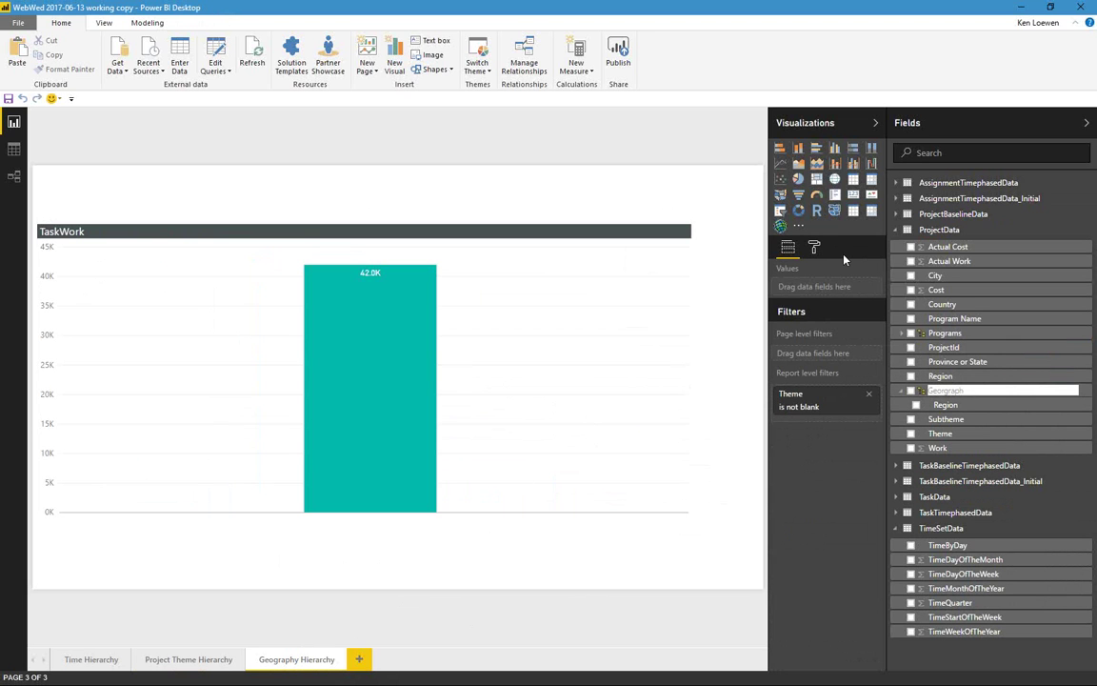
key("BackSpace")
key("BackSpace")
key("BackSpace")
key("BackSpace")
key("BackSpace")
key("BackSpace")
type("graphy")
key("Return")
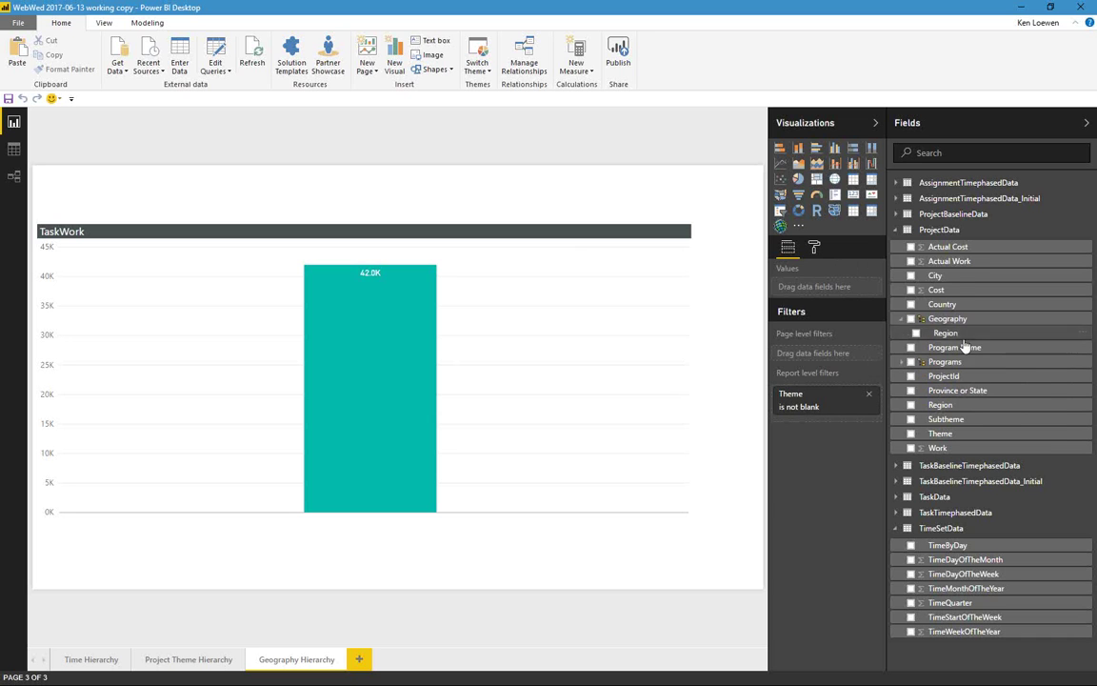
Add the Country, Province or State, and City fields to the Geography hierarchy, in that order.
right_click(957, 307)
mouse_move(1002, 346)
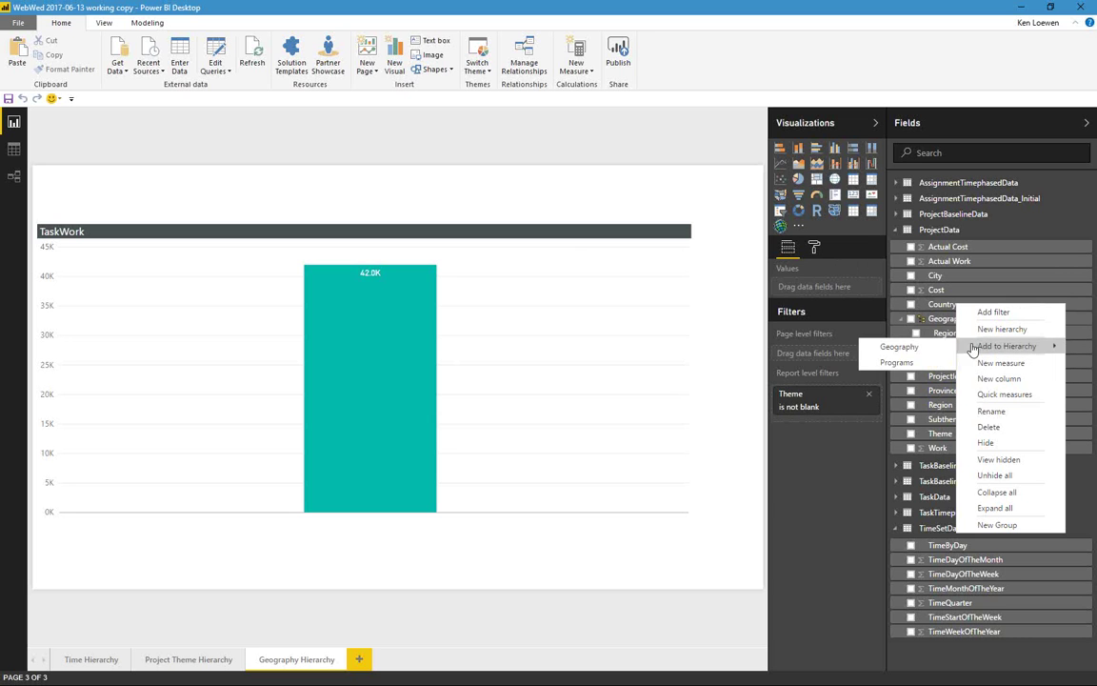
left_click(906, 347)
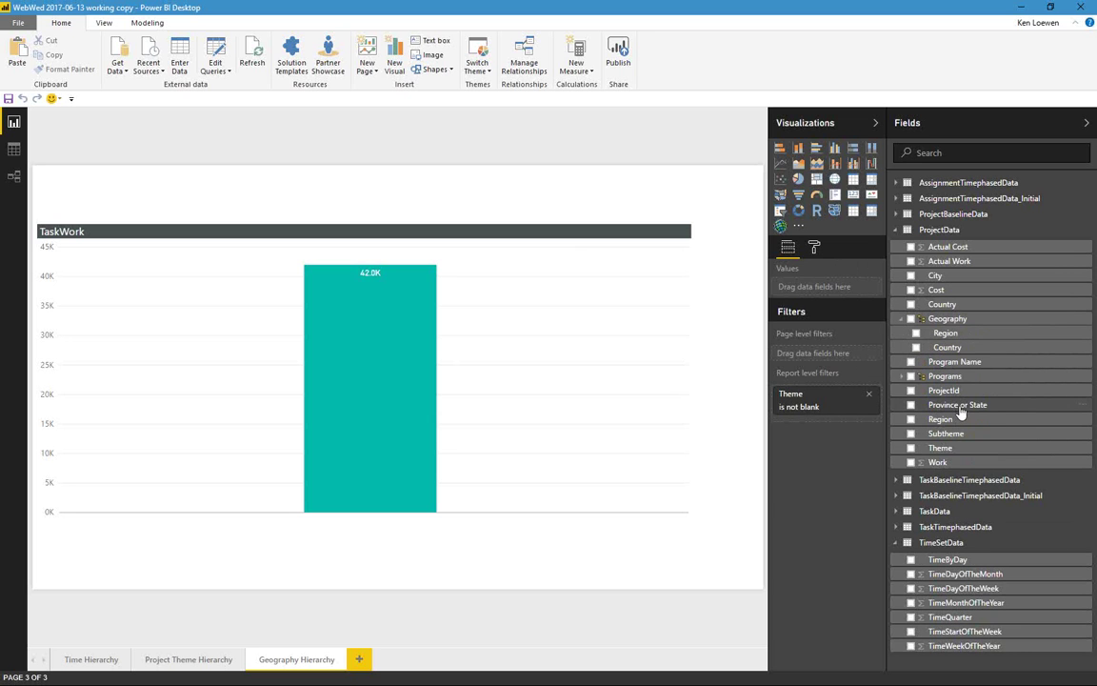
right_click(964, 405)
mouse_move(969, 443)
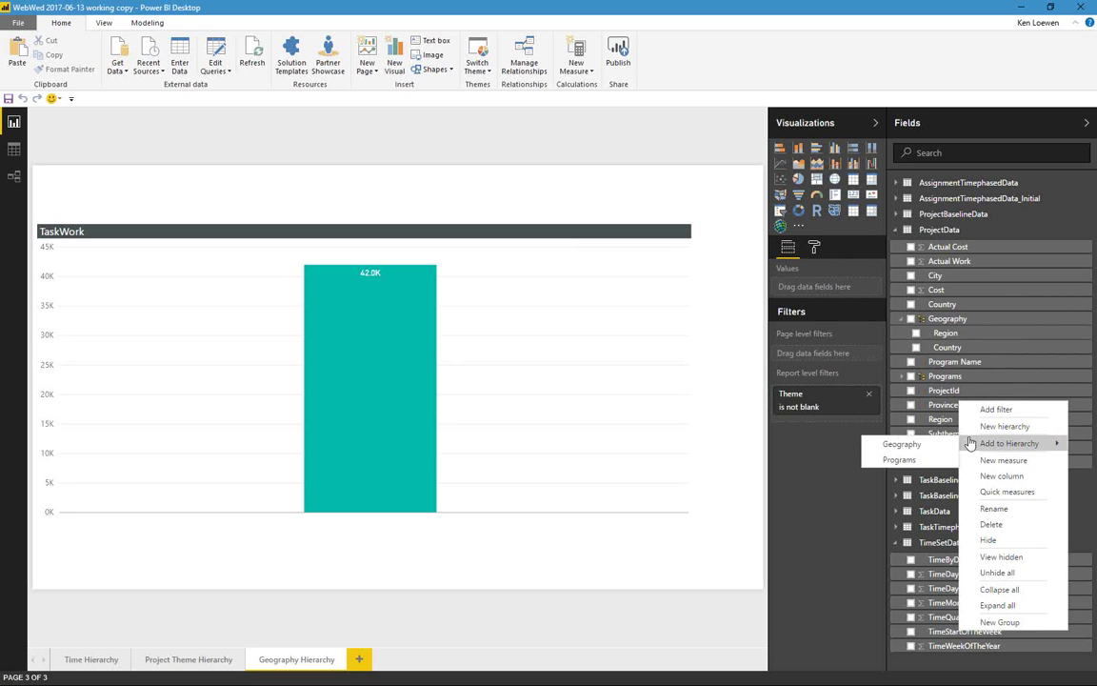
left_click(932, 447)
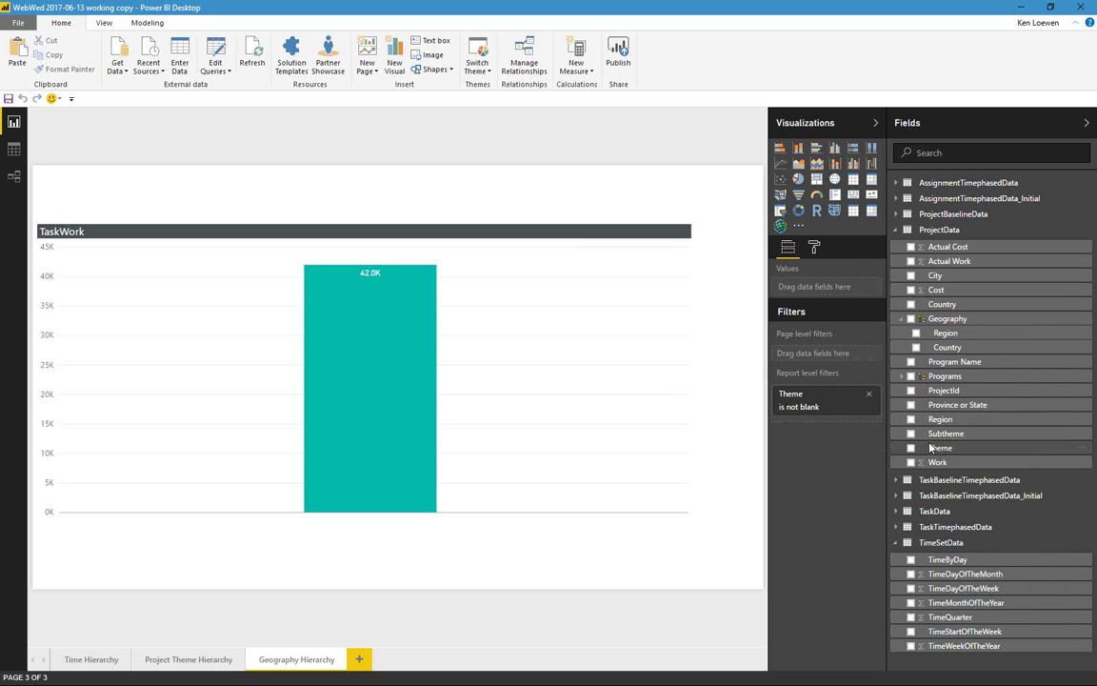
right_click(943, 278)
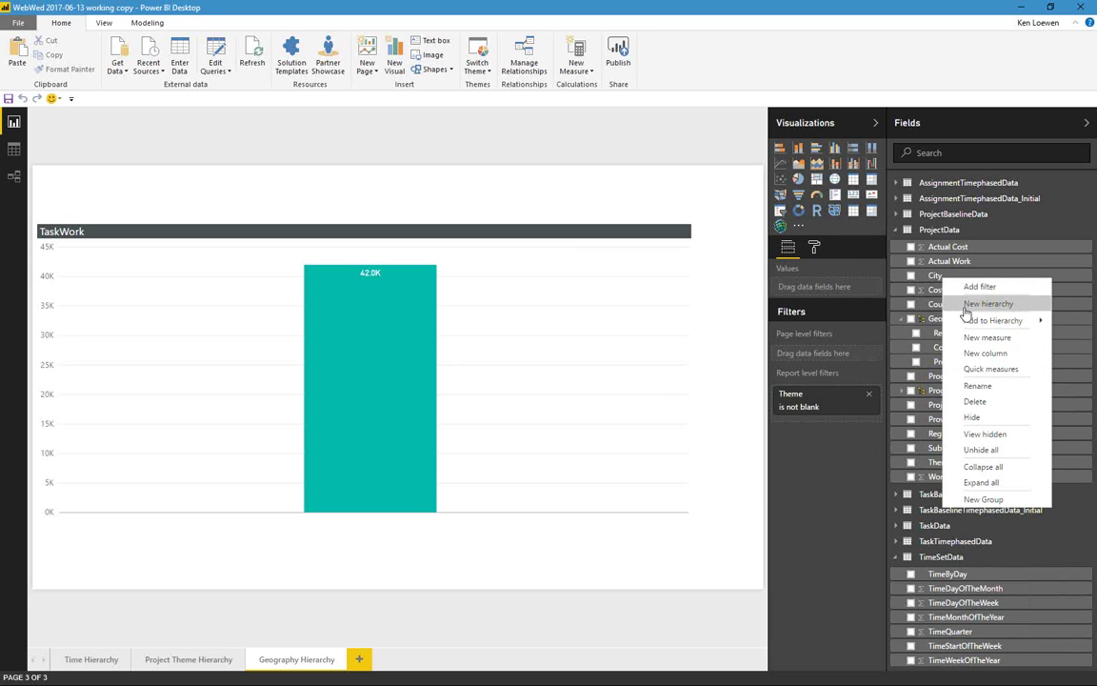
left_click(922, 325)
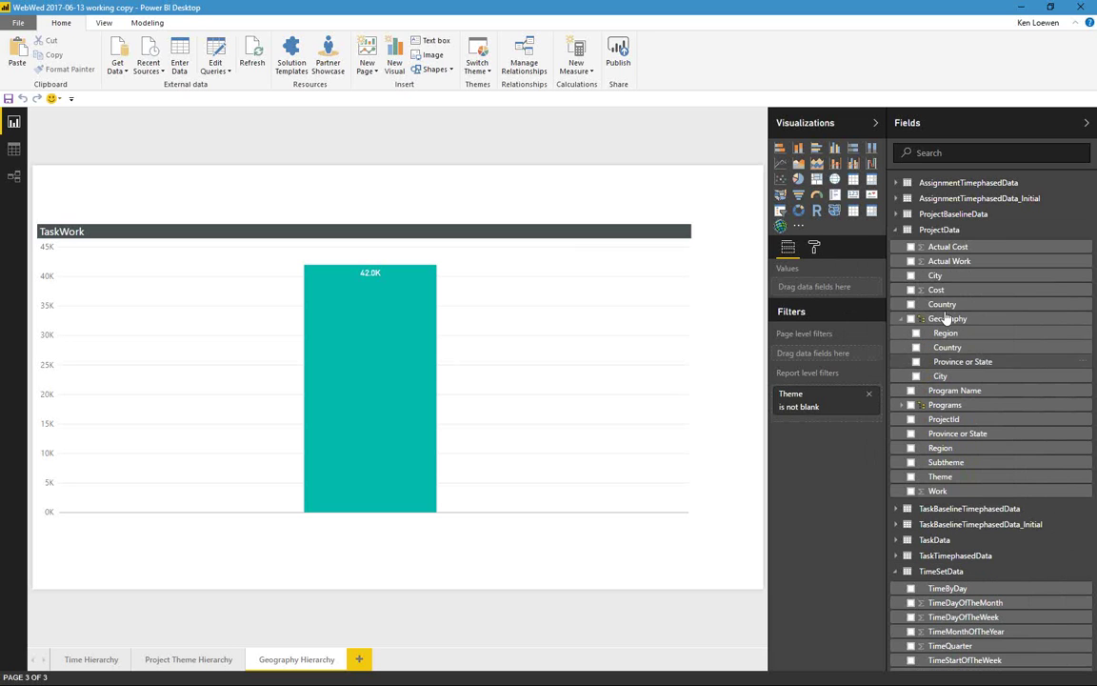
Put the Geography hierarchy on the TaskWork chart's axis and turn on drill-down mode with no column highlighted.
mouse_move(952, 321)
left_mouse_down()
mouse_move(833, 277)
mouse_move(941, 312)
left_mouse_up()
left_click_drag(980, 319, 952, 318)
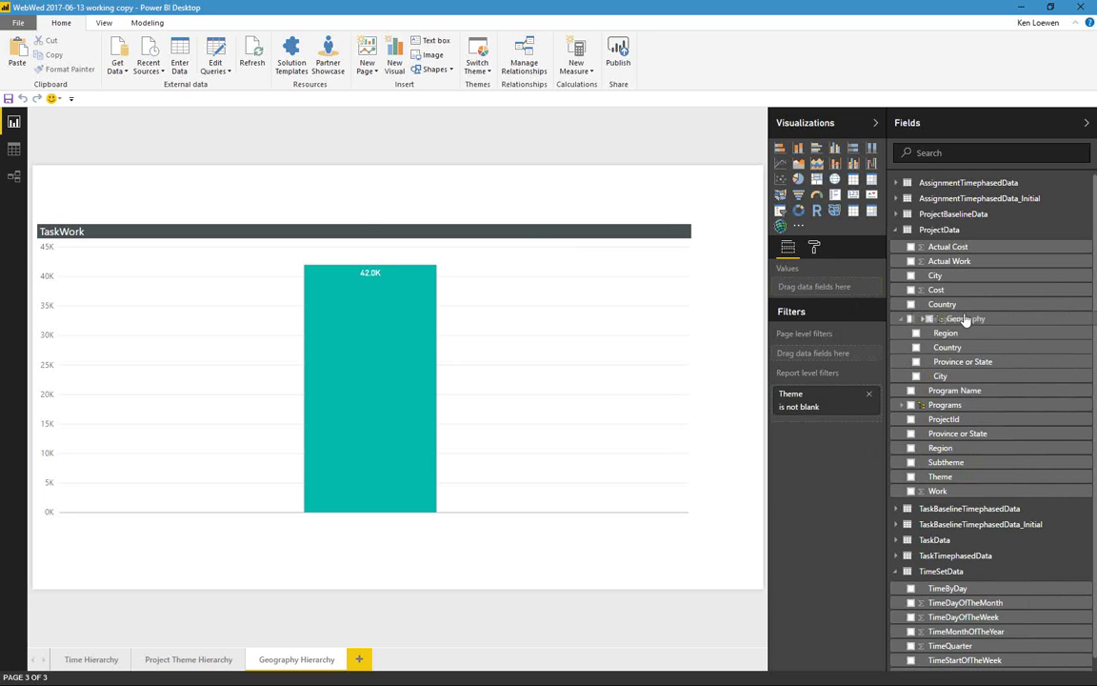
left_click(516, 228)
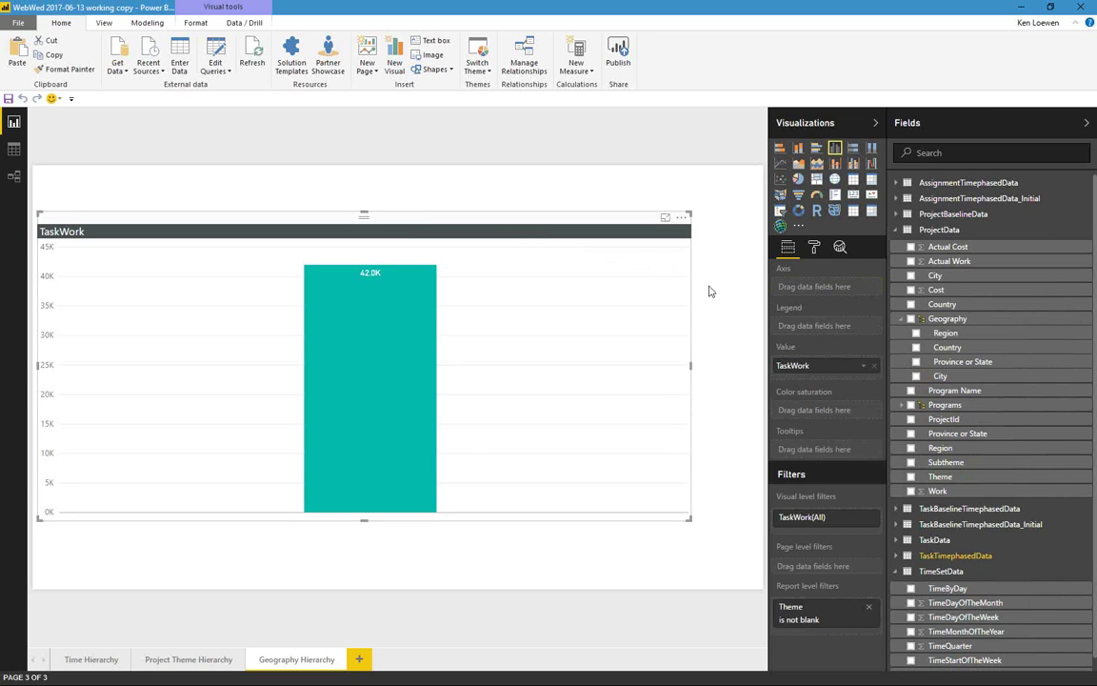
left_click_drag(964, 320, 838, 286)
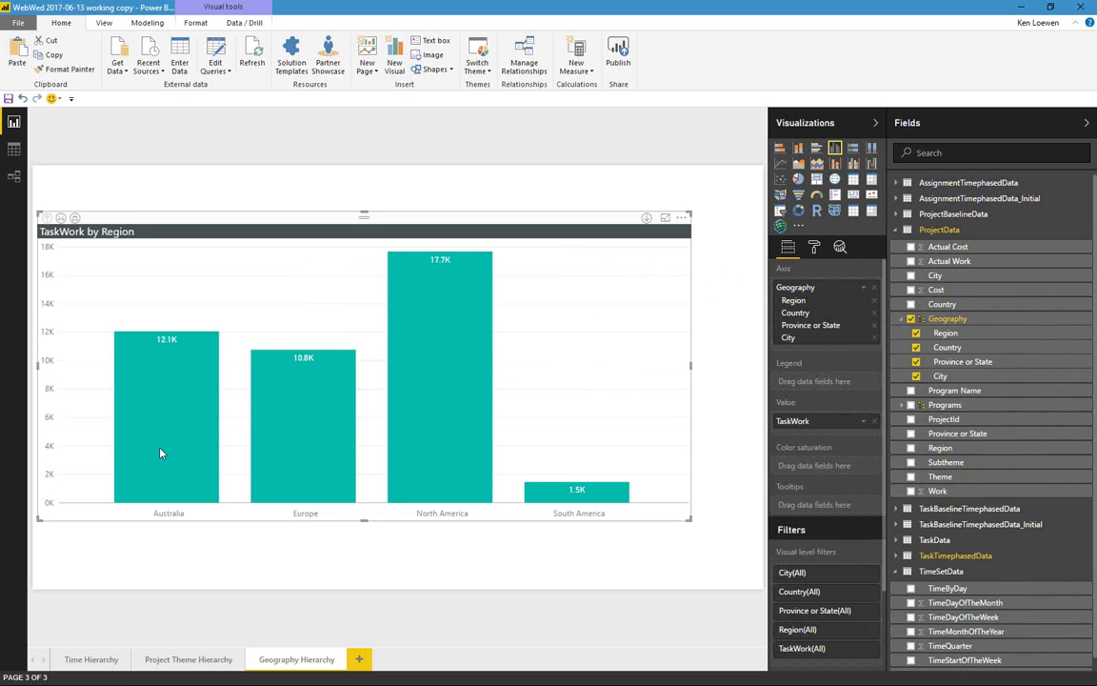
left_click(424, 392)
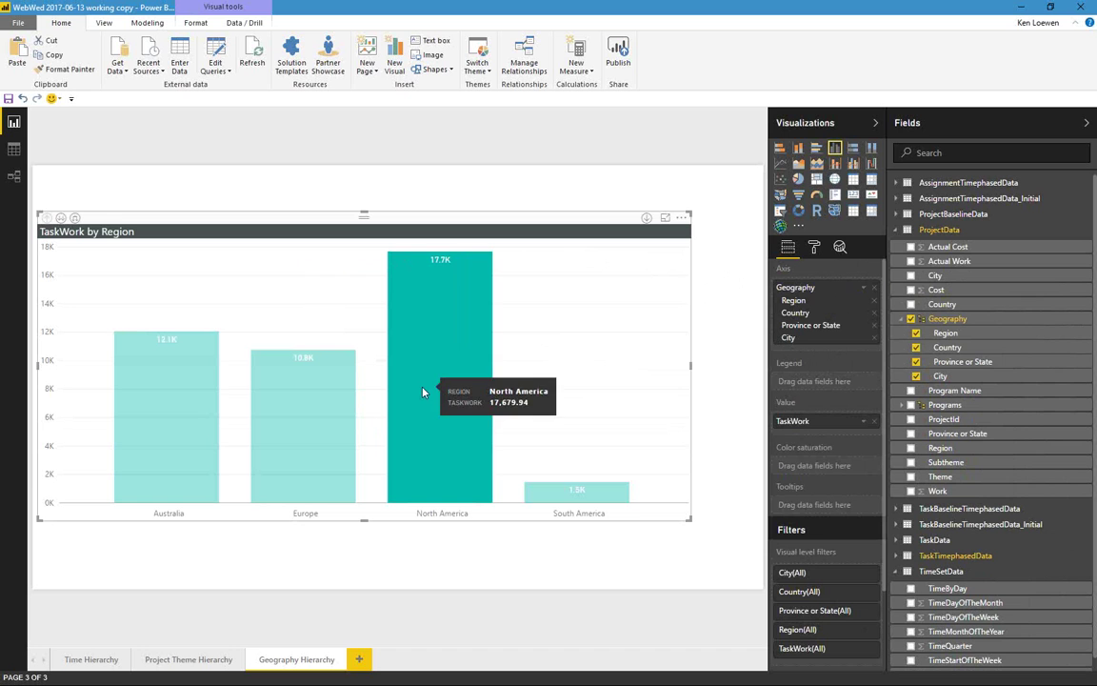
left_click(647, 219)
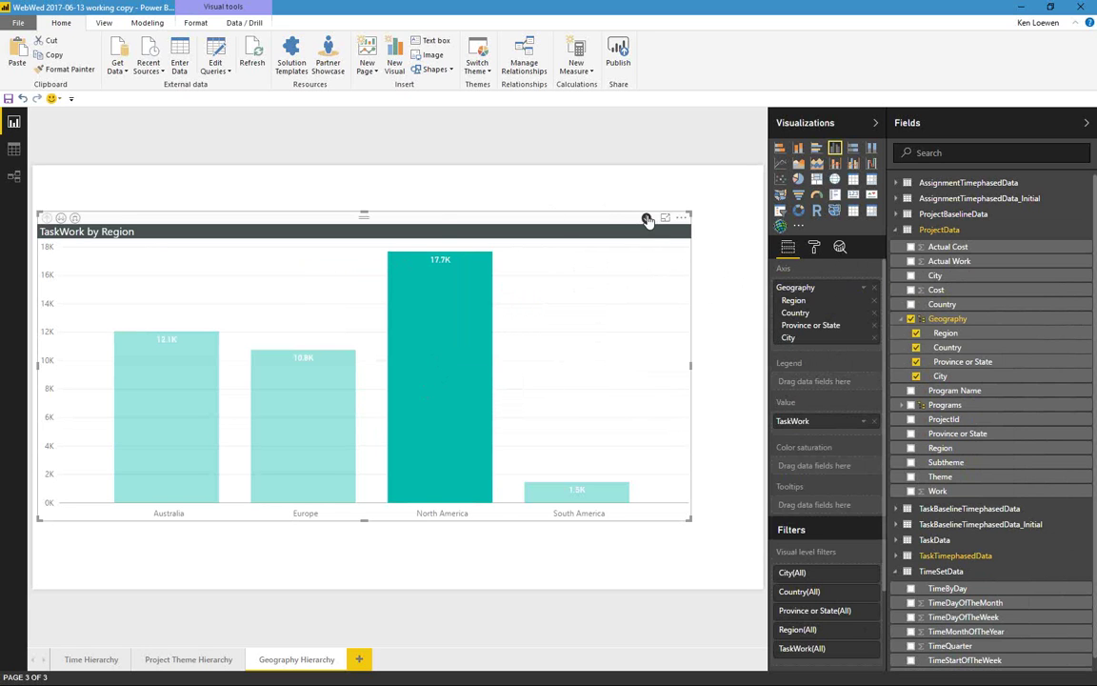
left_click(580, 255)
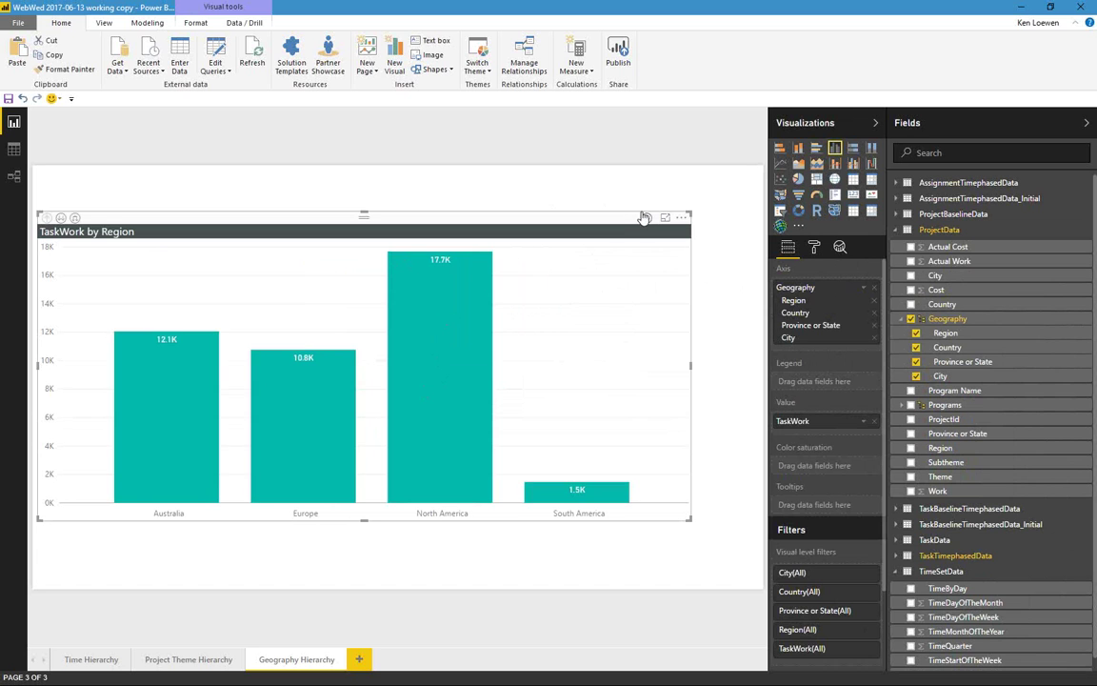
Drill the TaskWork chart through North America and United States, view California's cities, and go back up to drill into Washington.
left_click(416, 323)
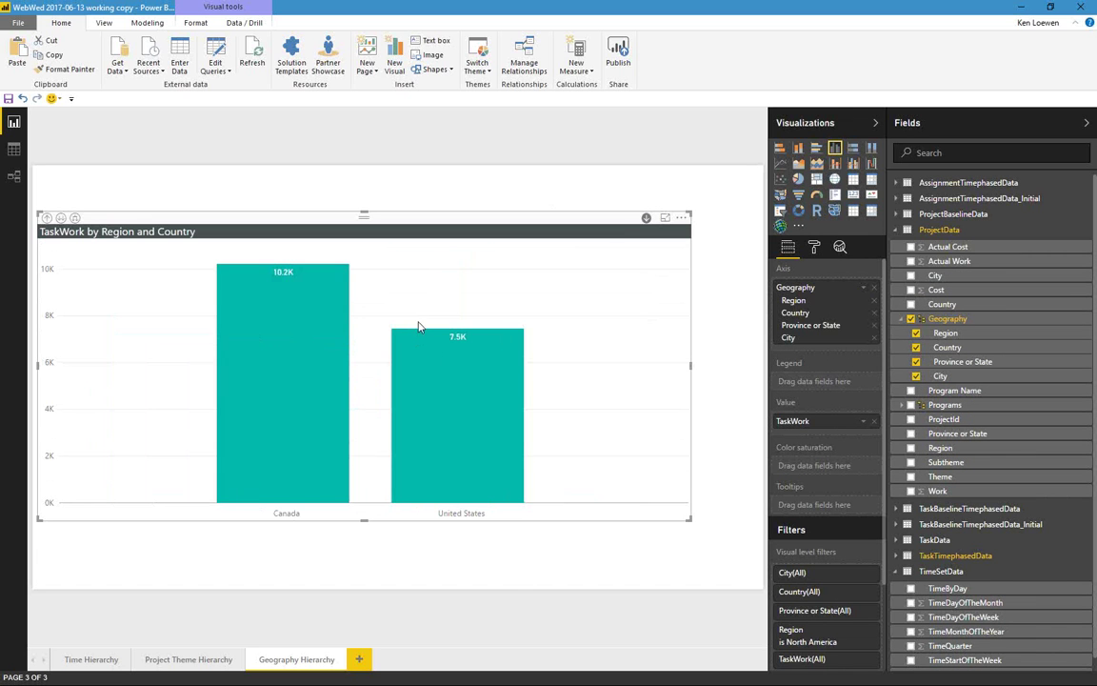
left_click(441, 397)
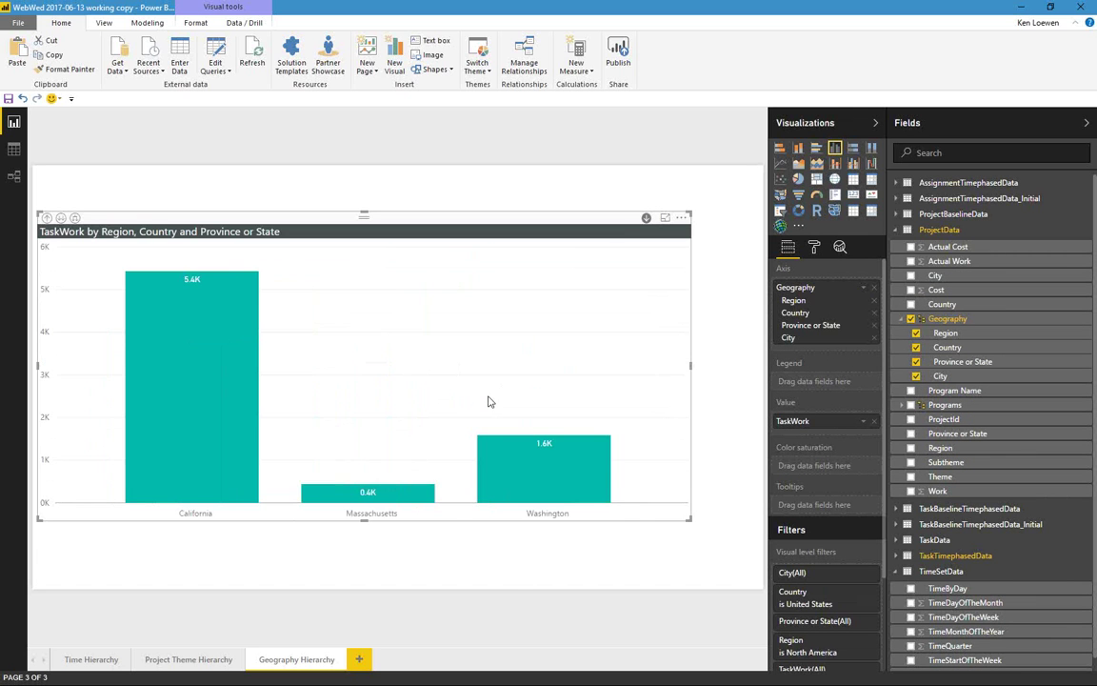
left_click(164, 374)
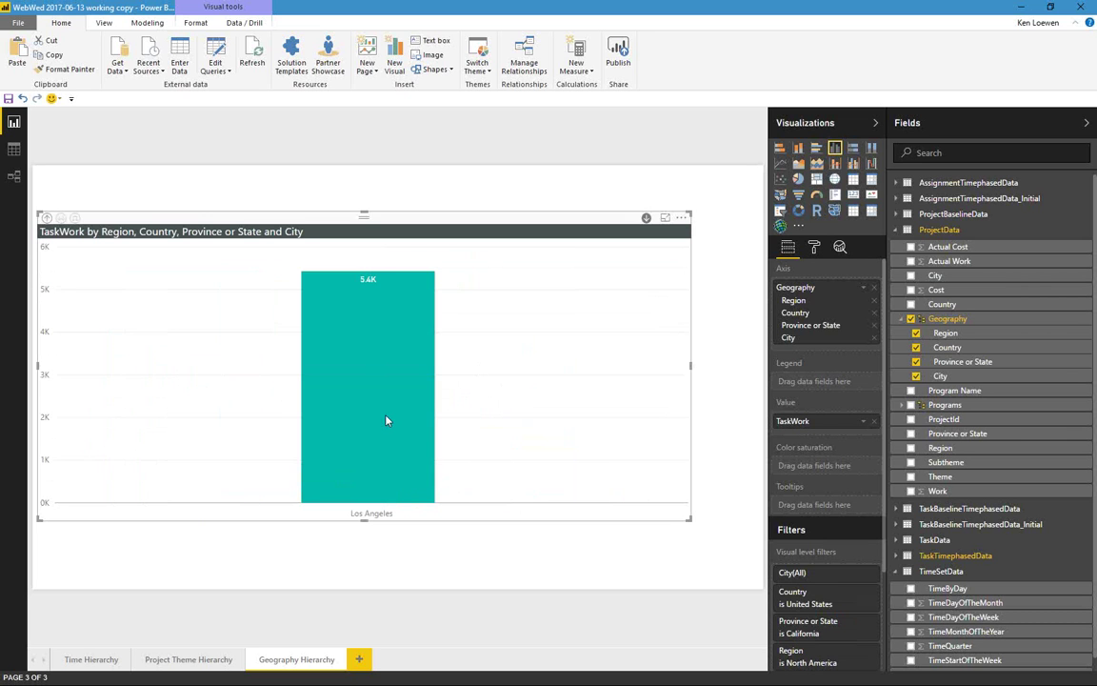
left_click(47, 217)
left_click(545, 485)
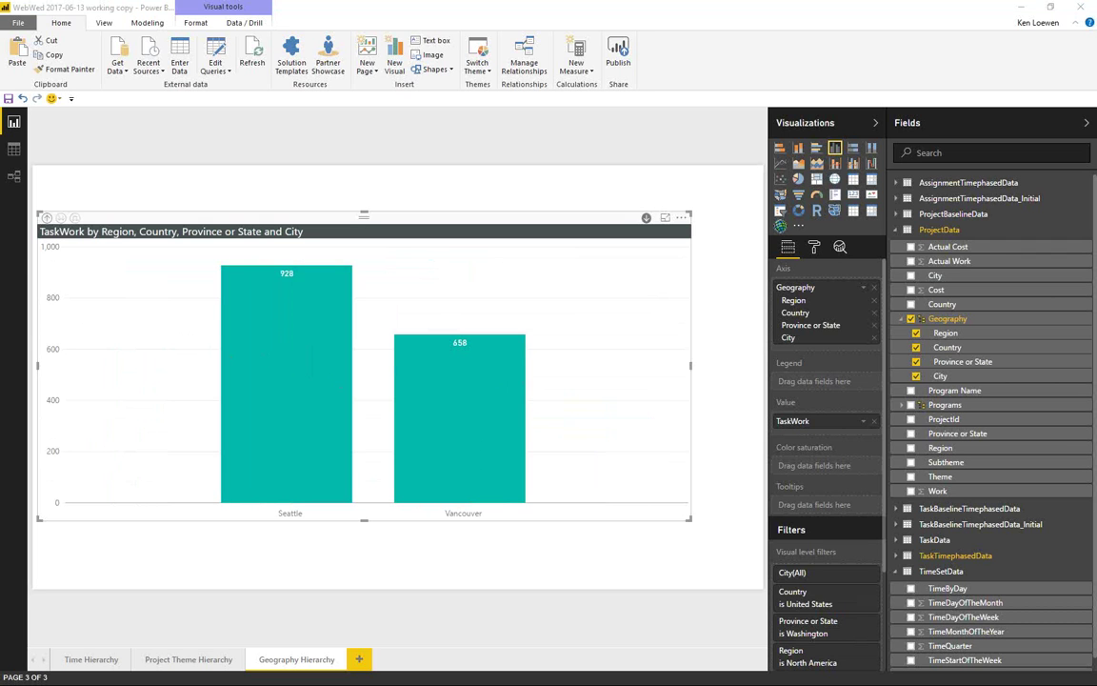
Look through the Online Services, Azure and Database connector categories in Get Data, and close it without connecting.
left_click(119, 68)
left_click(153, 336)
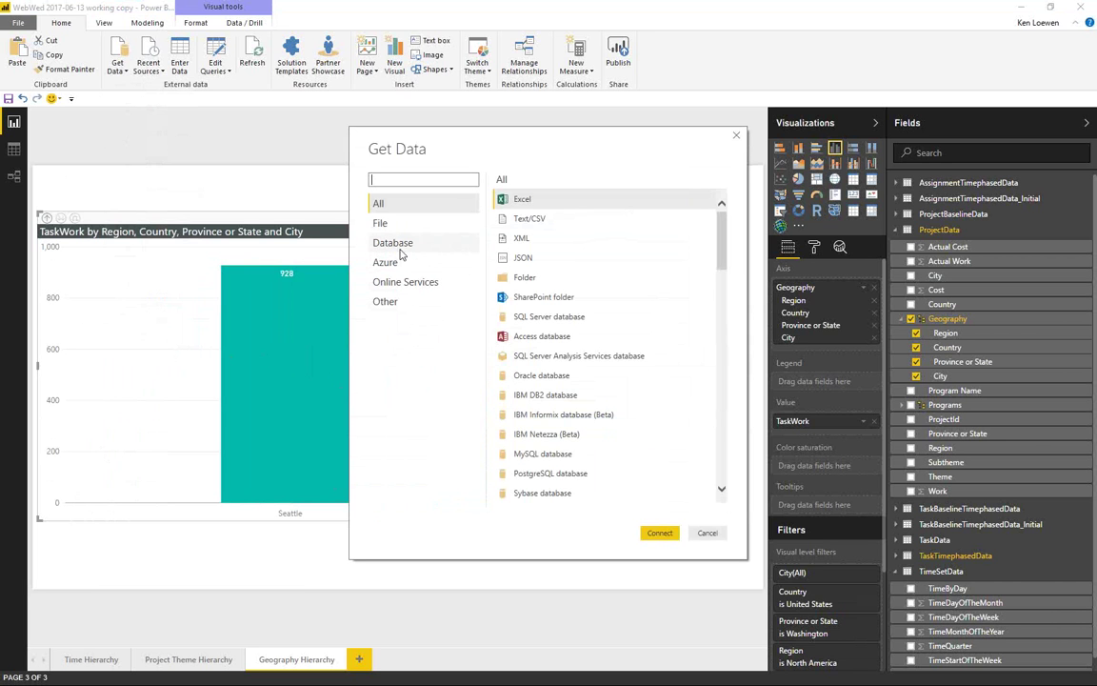
left_click(383, 282)
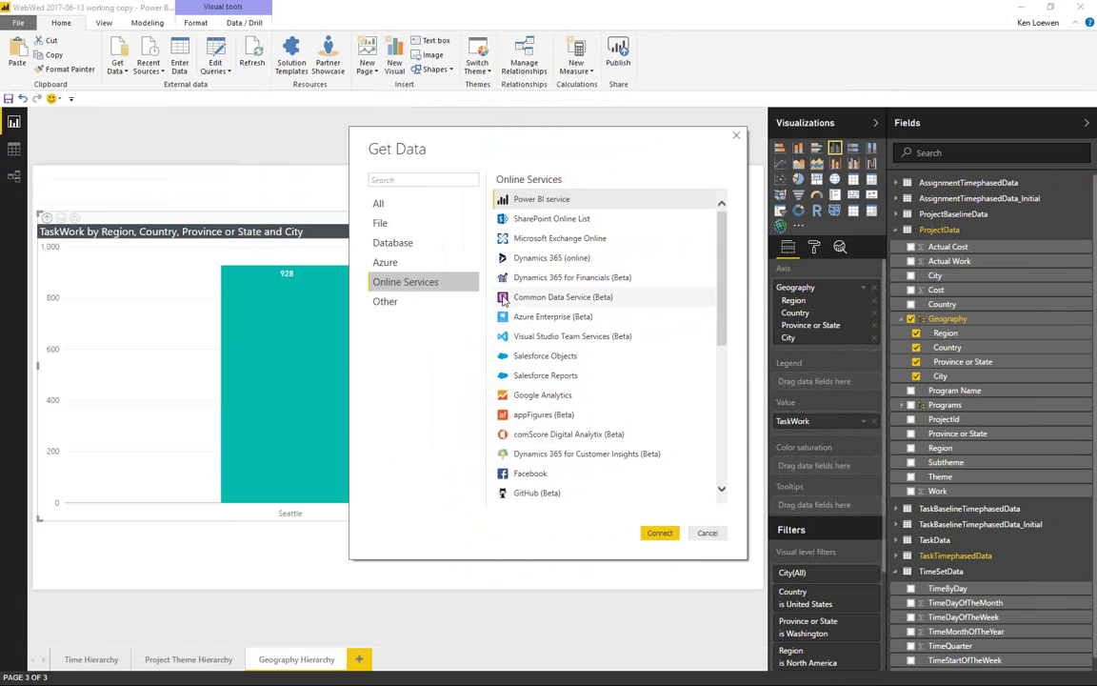
left_click(386, 262)
left_click(384, 245)
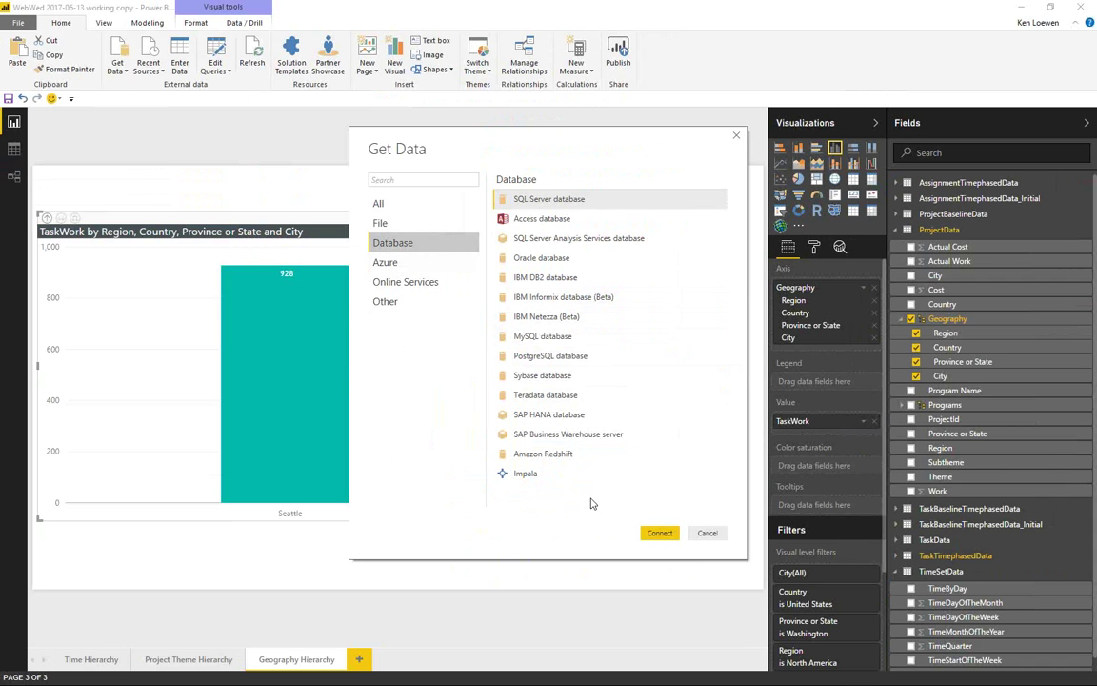
left_click(709, 532)
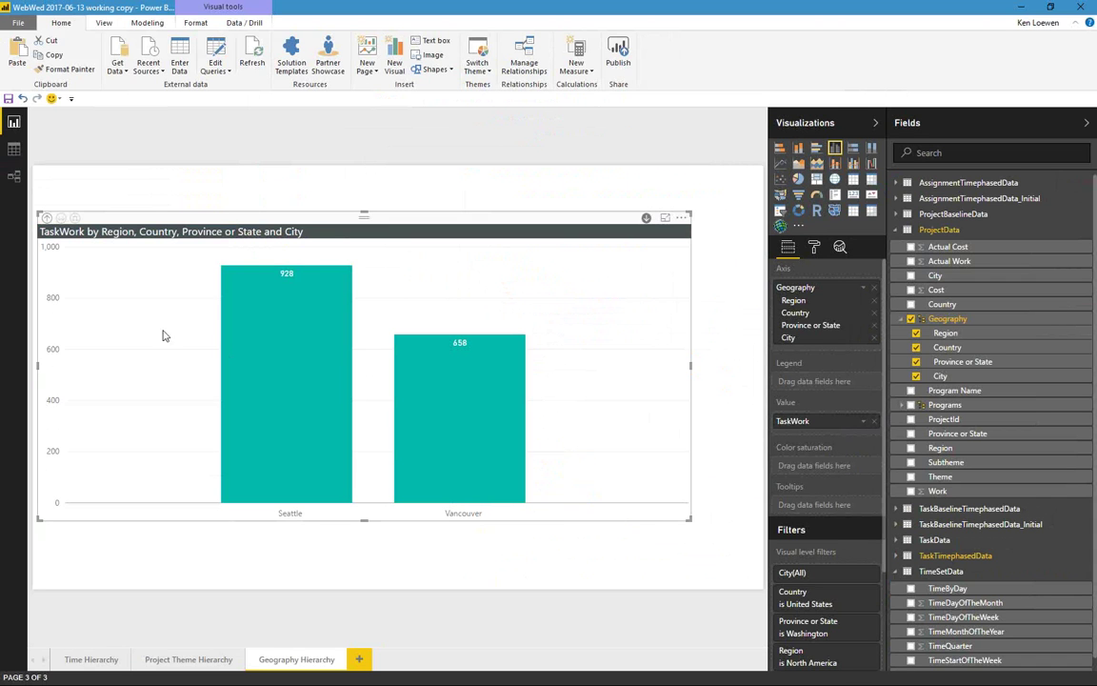